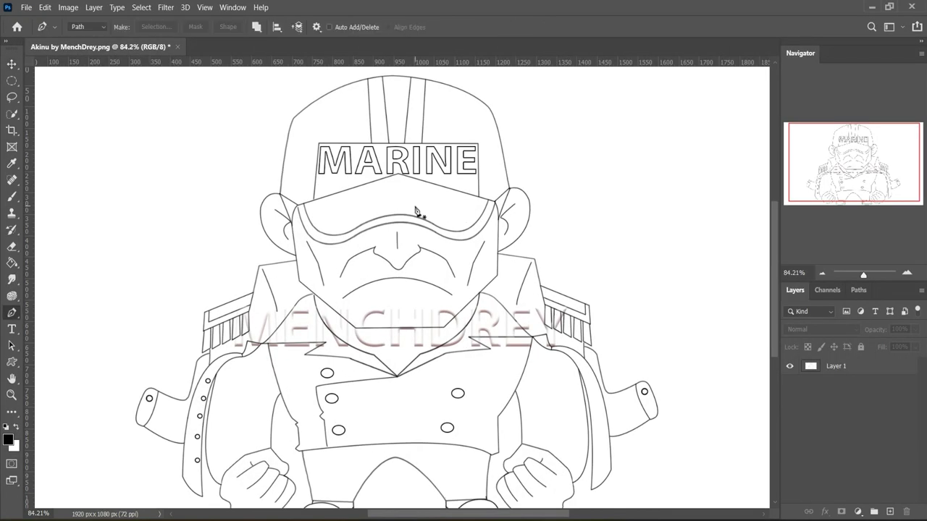
Trace the face outline along the underside of the cap brim with the Pen tool
scroll(114, 243, "up", 2)
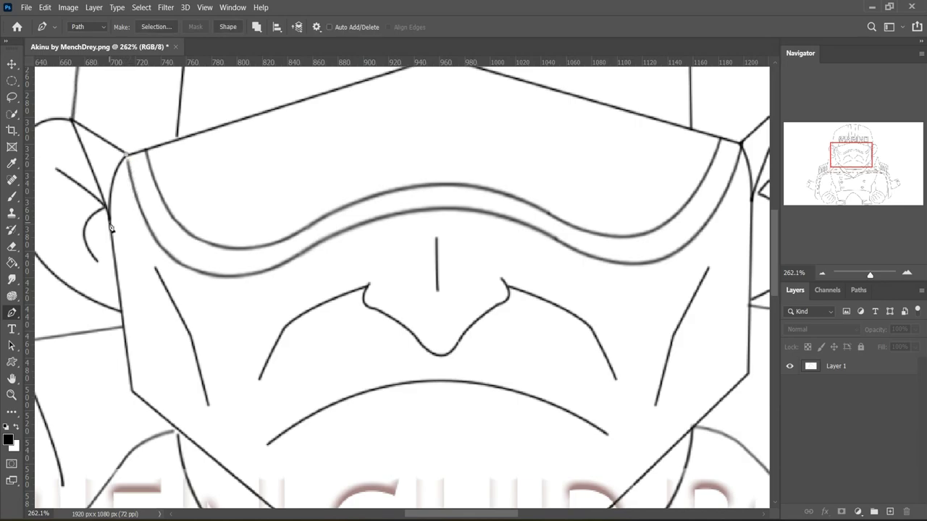
scroll(217, 409, "down", 3)
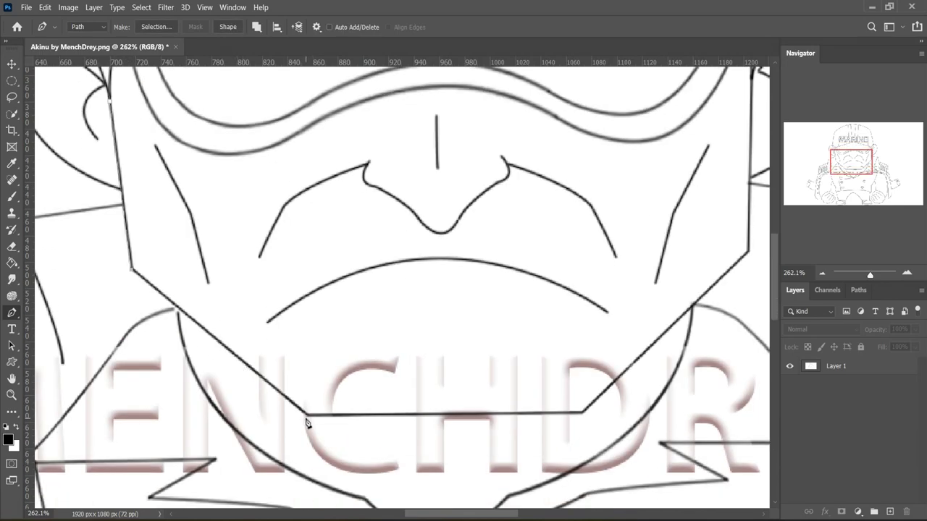
scroll(708, 315, "up", 3)
scroll(601, 326, "up", 2)
scroll(716, 182, "down", 2)
scroll(546, 167, "up", 1)
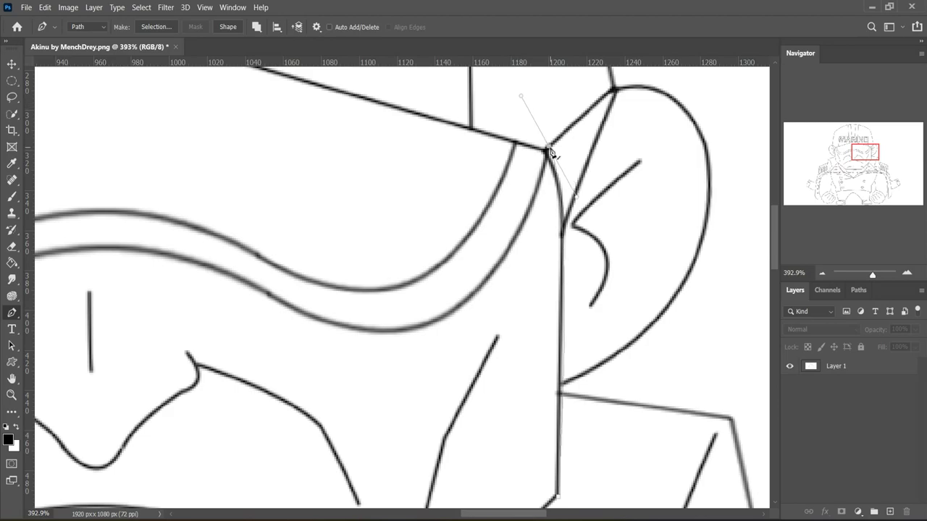
scroll(550, 153, "down", 3)
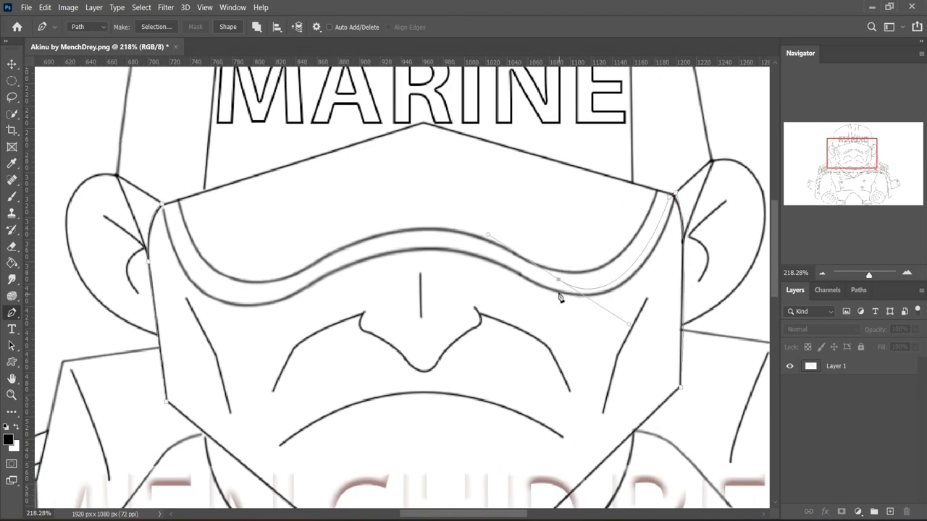
left_click_drag(270, 295, 136, 402)
left_click_drag(271, 299, 267, 313)
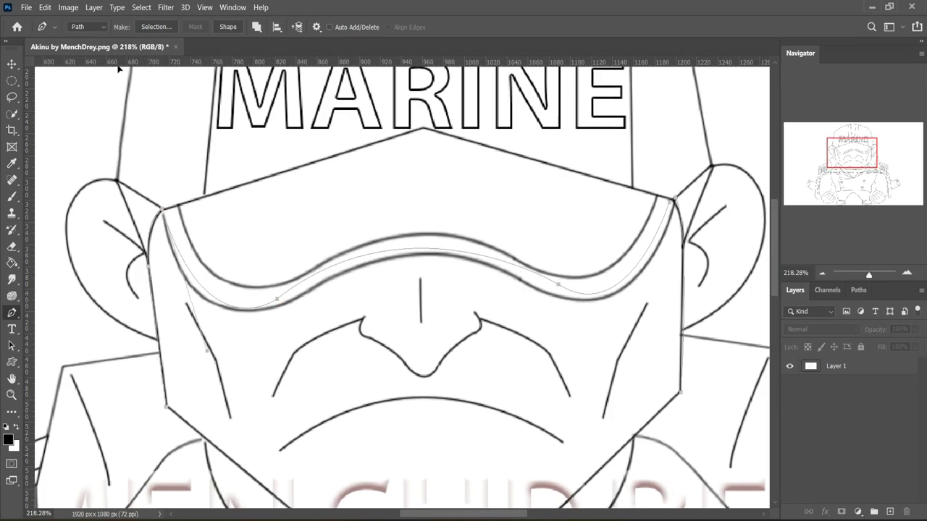
Reshape the path near the left brim corner and start converting it to a selection
scroll(138, 213, "up", 2)
left_click_drag(150, 107, 147, 81)
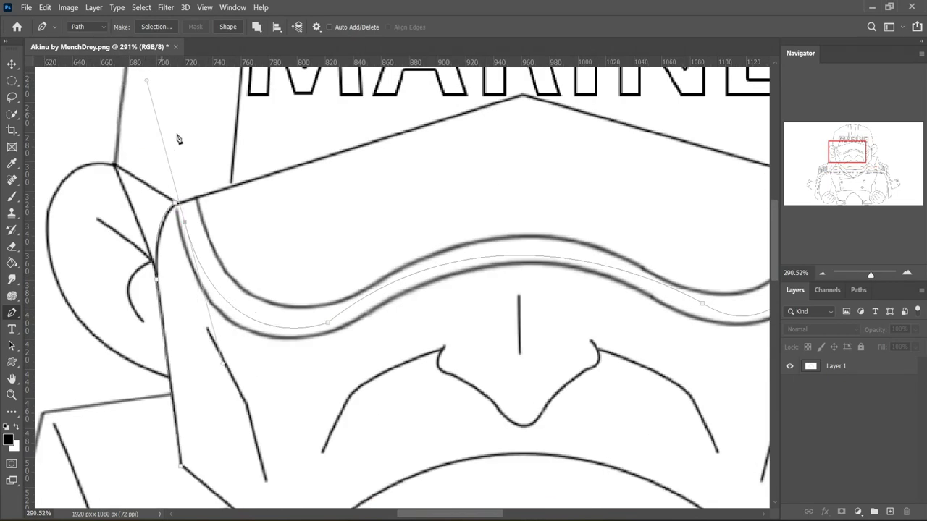
scroll(182, 215, "down", 7)
right_click(395, 300)
left_click(445, 118)
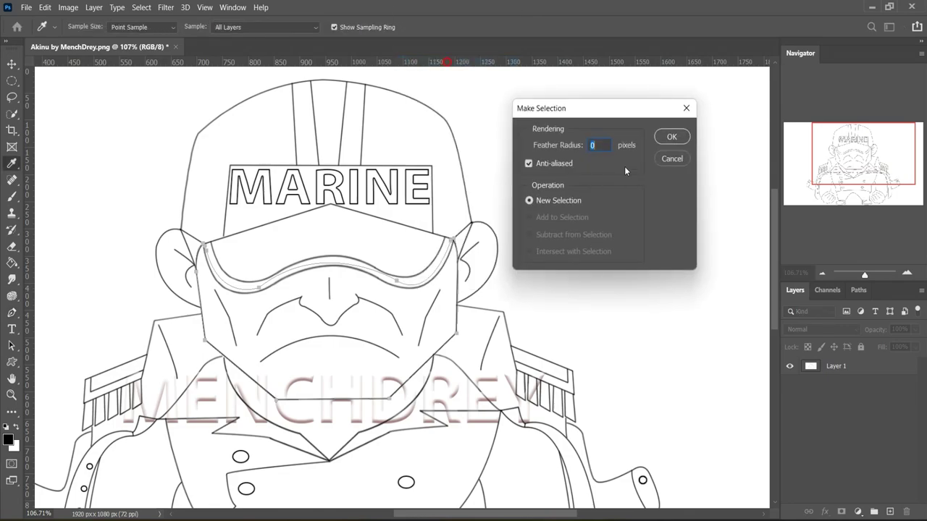
Confirm the face selection with 0-pixel feather and copy it onto its own layer
key("Return")
key("ctrl+shift+alt+n")
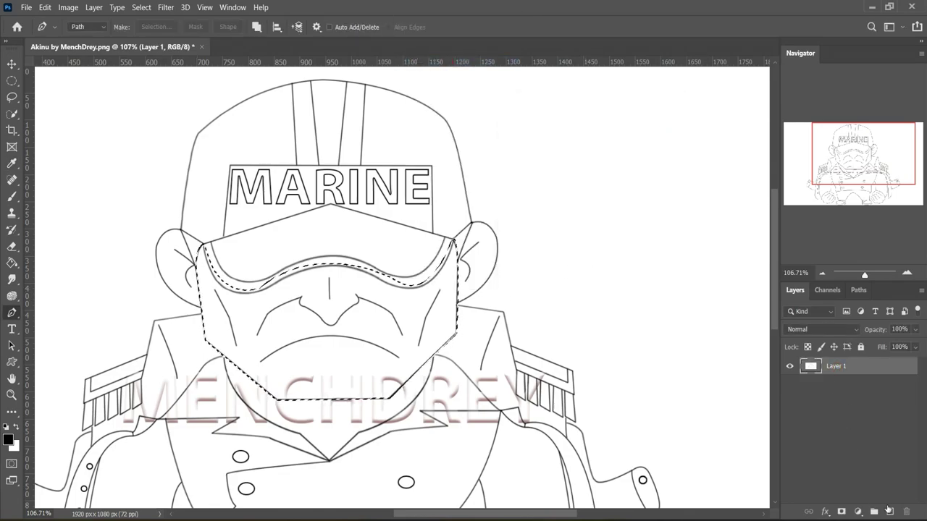
key("ctrl+j")
left_click(789, 366, "alt")
scroll(513, 183, "down", 2)
scroll(513, 183, "up", 1)
Add a clipped Solid Color fill layer in skin colour e9a385 over the face
left_click(857, 511)
right_click(811, 366)
key("Escape")
key("ctrl+shift+alt+n")
key("ctrl+alt+g")
left_click(858, 512)
left_click(854, 285)
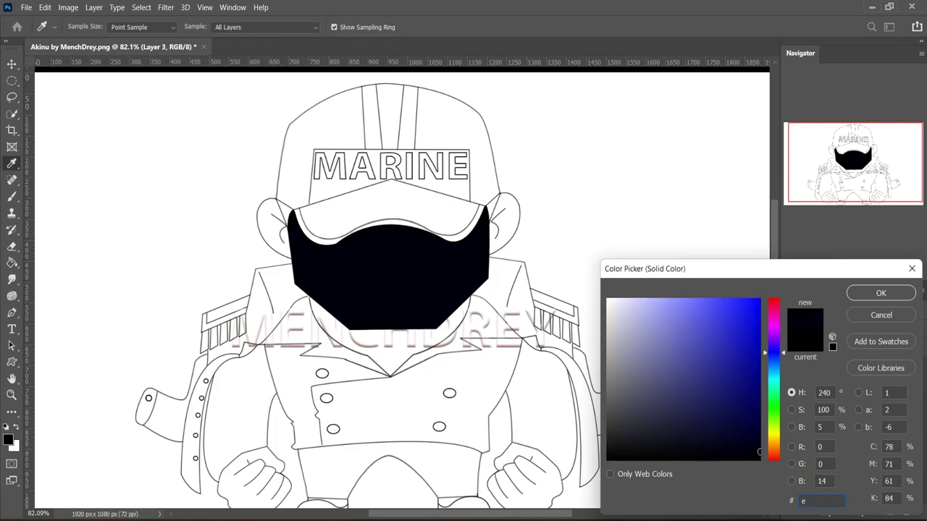
type("e9a385")
left_click(881, 293)
Give Color Fill 1 an Inner Shadow layer style in colour d97c5f
key("p")
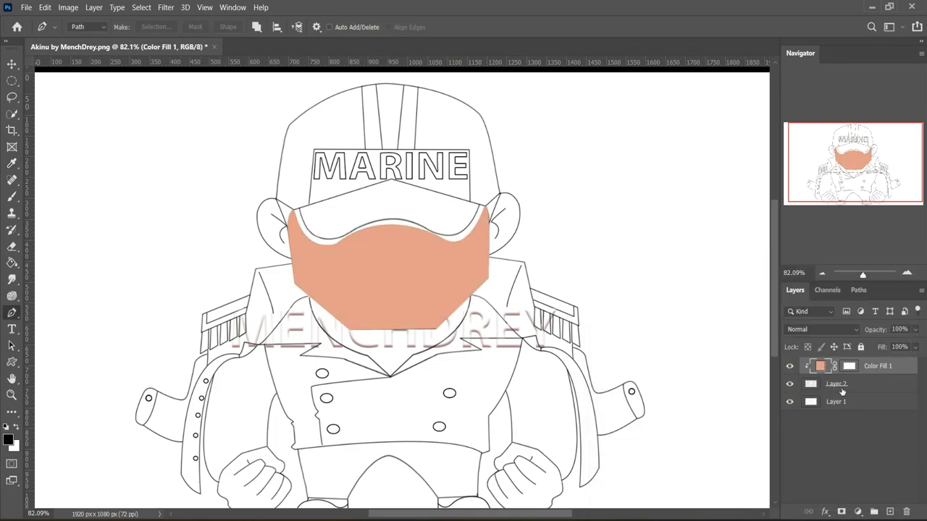
right_click(878, 365)
left_click(731, 225)
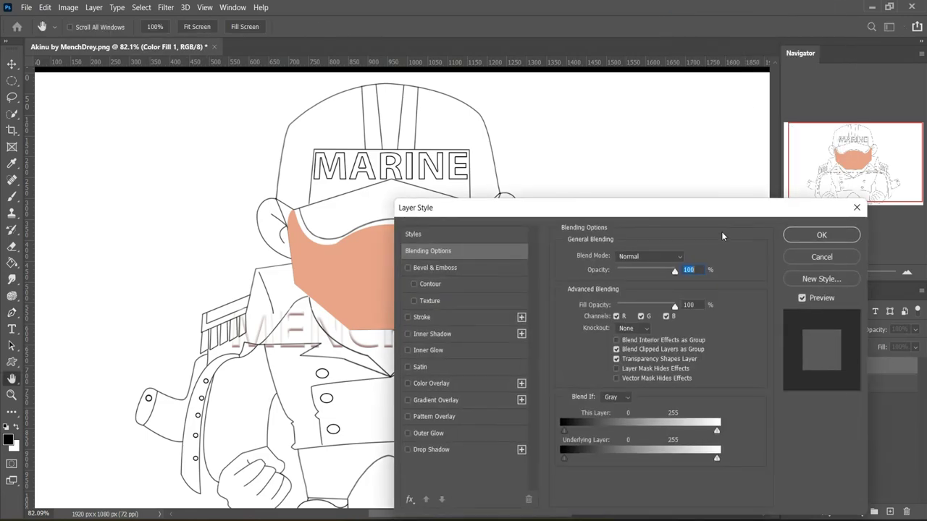
left_click_drag(730, 208, 903, 173)
left_click(594, 299)
left_click(858, 222)
type("D")
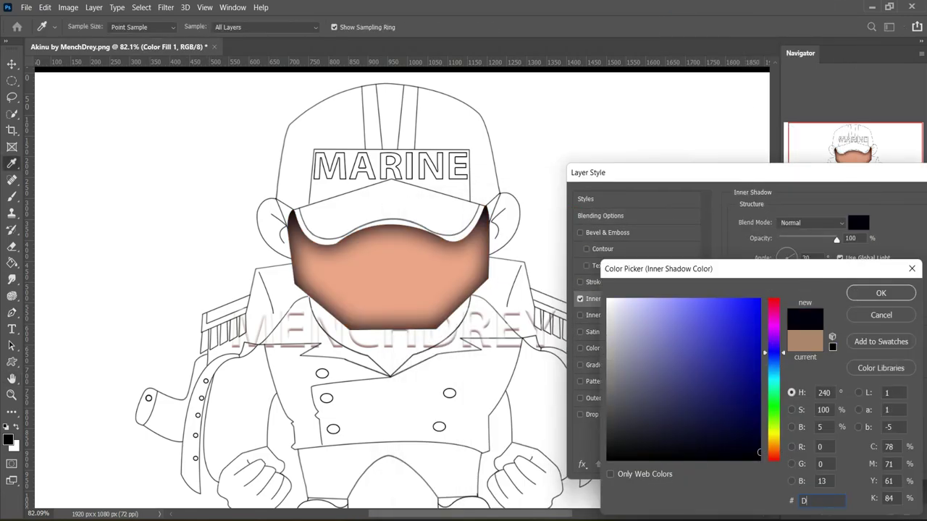
key("BackSpace")
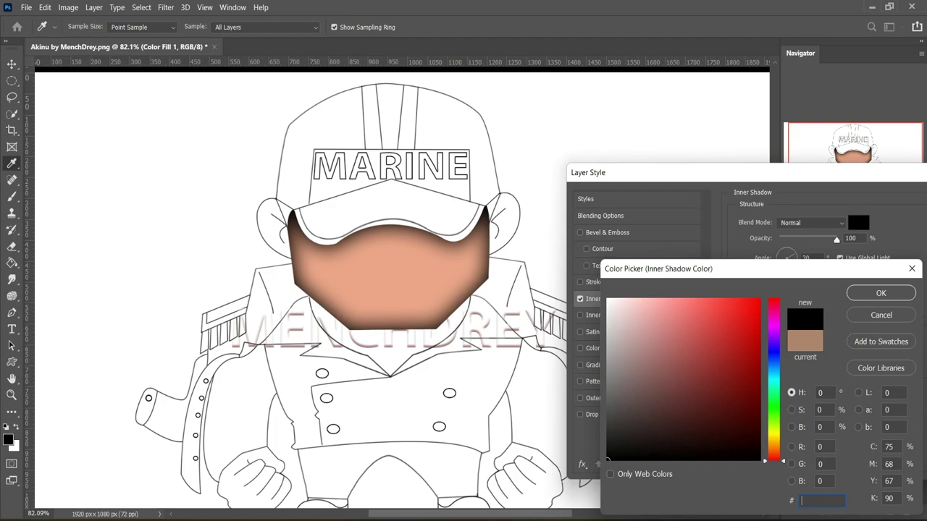
type("d")
type("97c5f")
left_click(851, 289)
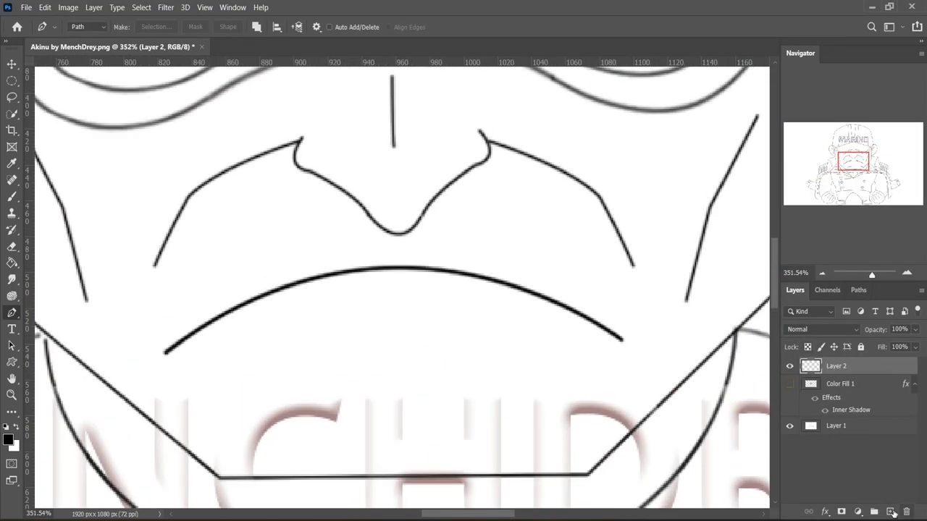
Pen-path the right cheek line and stroke it with the brush
scroll(703, 341, "down", 5)
scroll(699, 273, "up", 5)
scroll(623, 246, "up", 3)
left_click(633, 201)
scroll(572, 311, "down", 1)
scroll(550, 362, "down", 1)
right_click(586, 258)
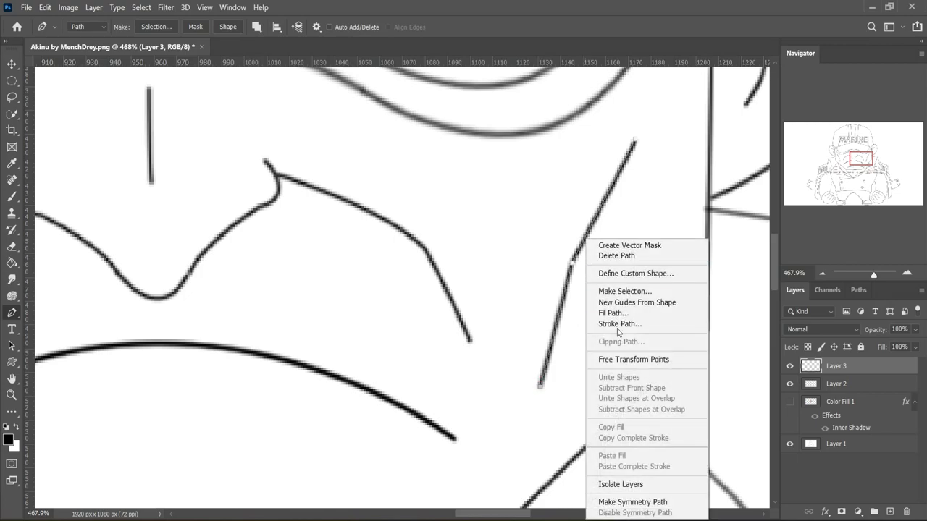
left_click(612, 335)
left_click(538, 161)
scroll(637, 289, "down", 5)
left_click(790, 401)
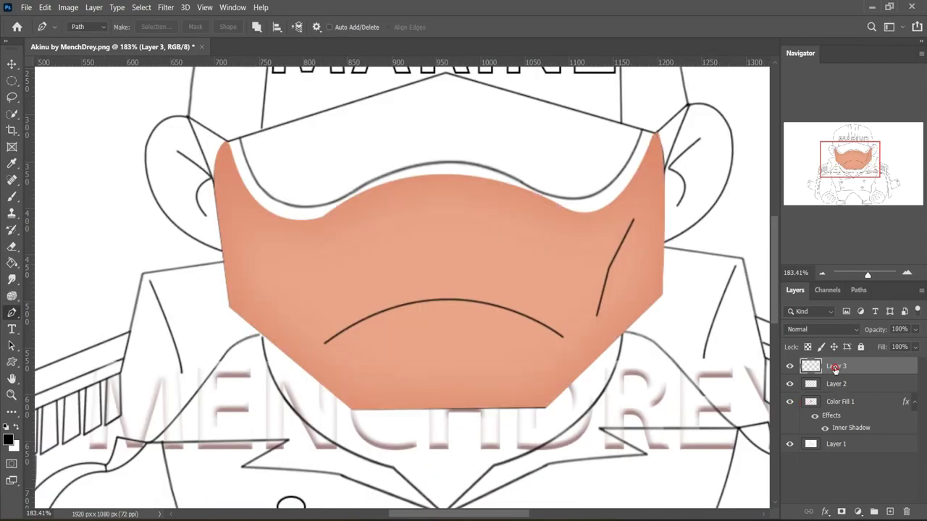
Duplicate the cheek stroke, flip it horizontally, and place it on the left cheek
key("ctrl+j")
key("ctrl+t")
right_click(573, 265)
left_click(648, 478)
left_click_drag(615, 275, 286, 294)
key("Return")
left_click(790, 419)
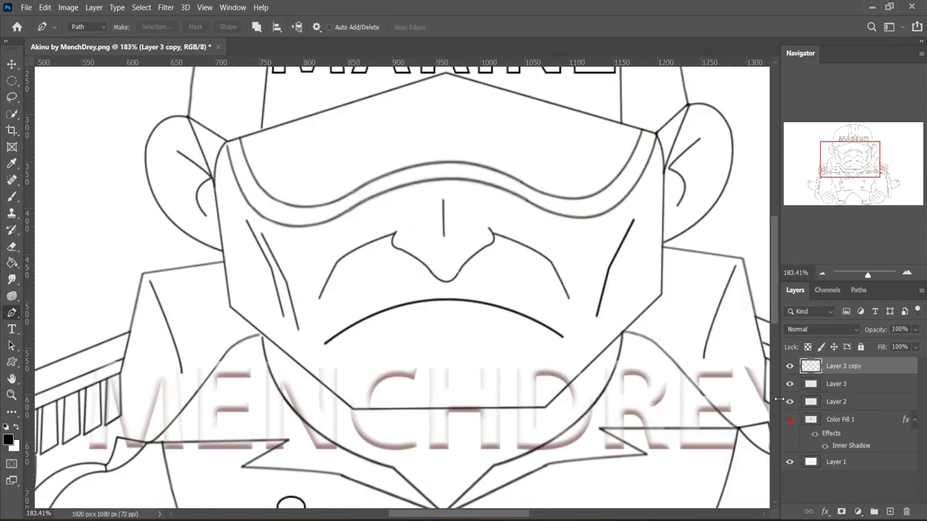
key("v")
left_click_drag(289, 285, 300, 221)
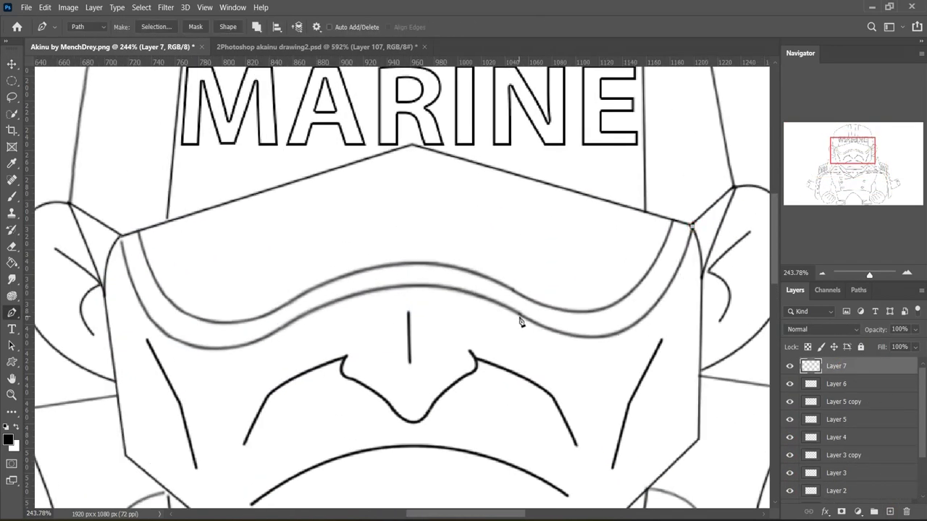
Draw a pen path following the cap brim's underside and edge
left_click_drag(453, 260, 374, 230)
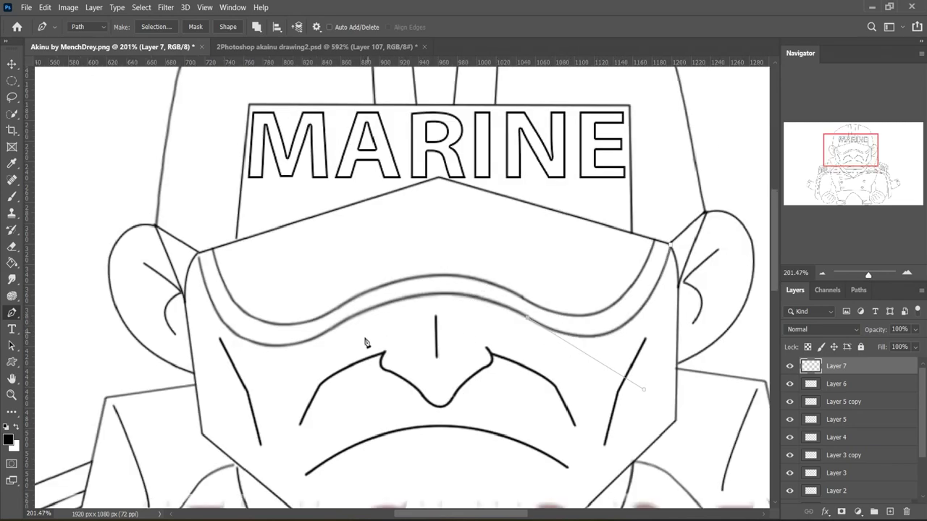
left_click_drag(317, 321, 180, 404)
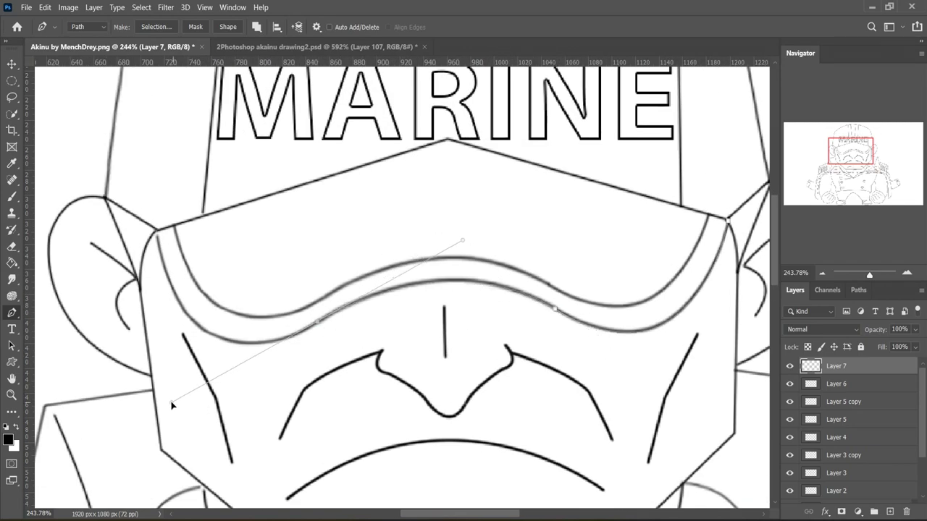
scroll(331, 321, "up", 1)
scroll(247, 280, "down", 2)
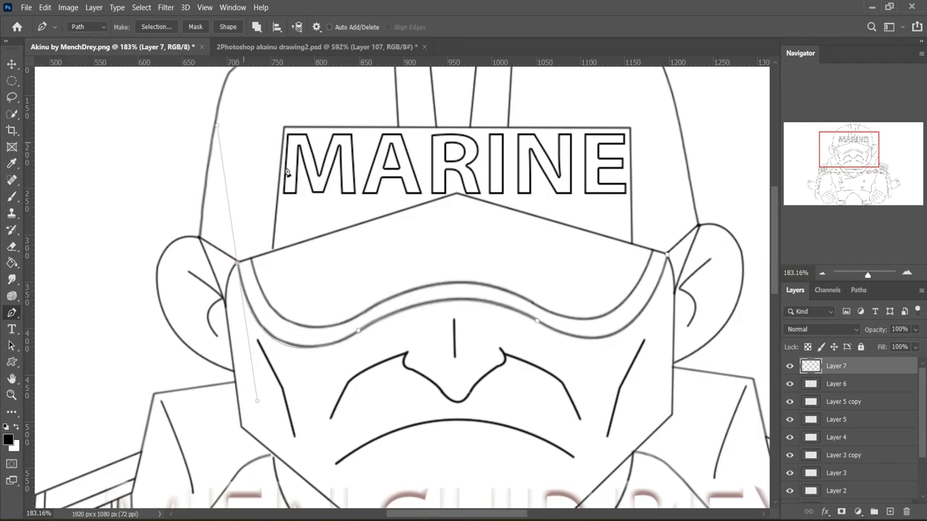
right_click(355, 234)
left_click(391, 366)
key("Return")
scroll(269, 263, "up", 1)
scroll(231, 288, "down", 1)
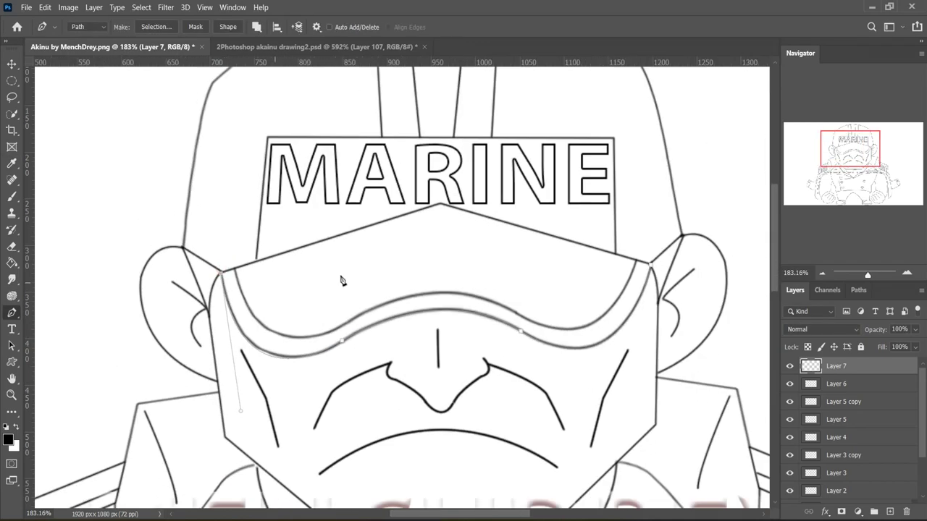
scroll(232, 287, "up", 2)
scroll(461, 258, "down", 1)
scroll(585, 275, "up", 1)
scroll(585, 330, "down", 3)
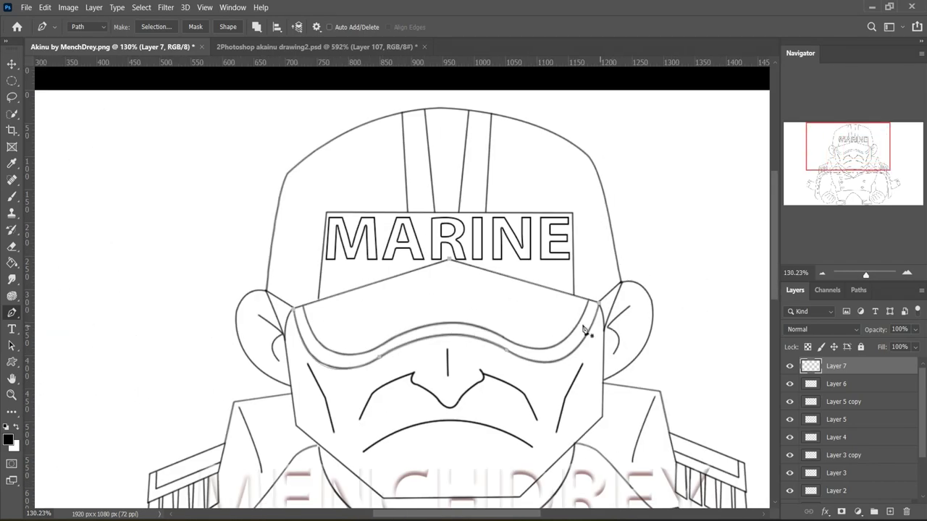
Turn the brim path into a selection on a new layer placed just above Layer 1
right_click(585, 330)
scroll(850, 435, "down", 3)
left_click(836, 495)
right_click(492, 304)
left_click(543, 71)
key("Return")
key("ctrl+j")
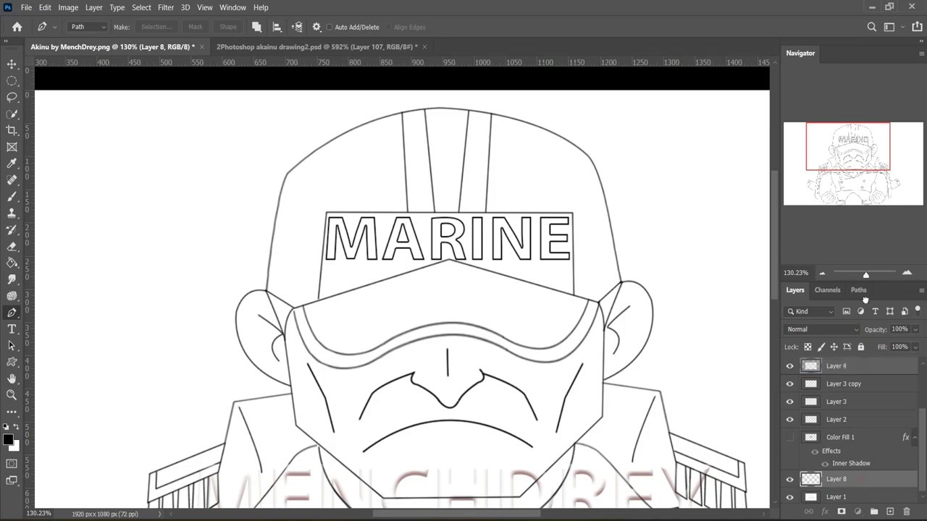
left_click_drag(836, 477, 851, 369)
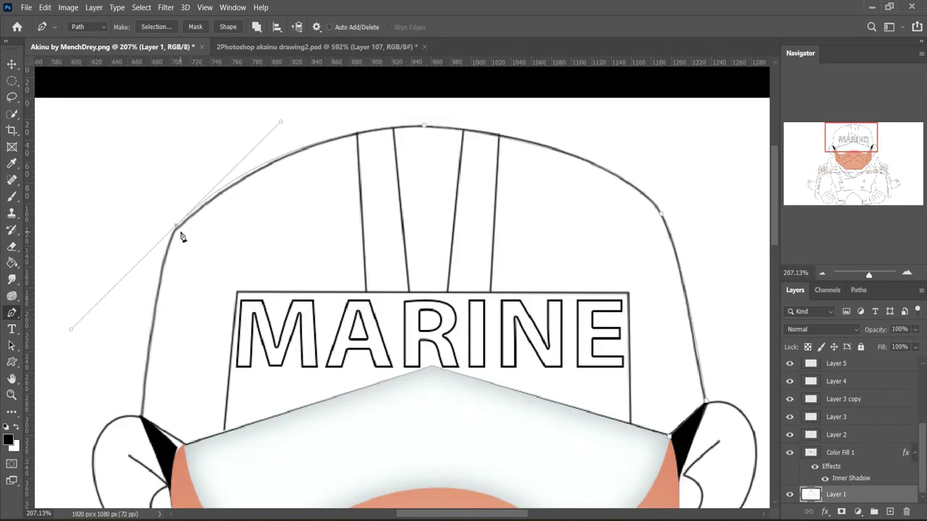
scroll(148, 393, "up", 2)
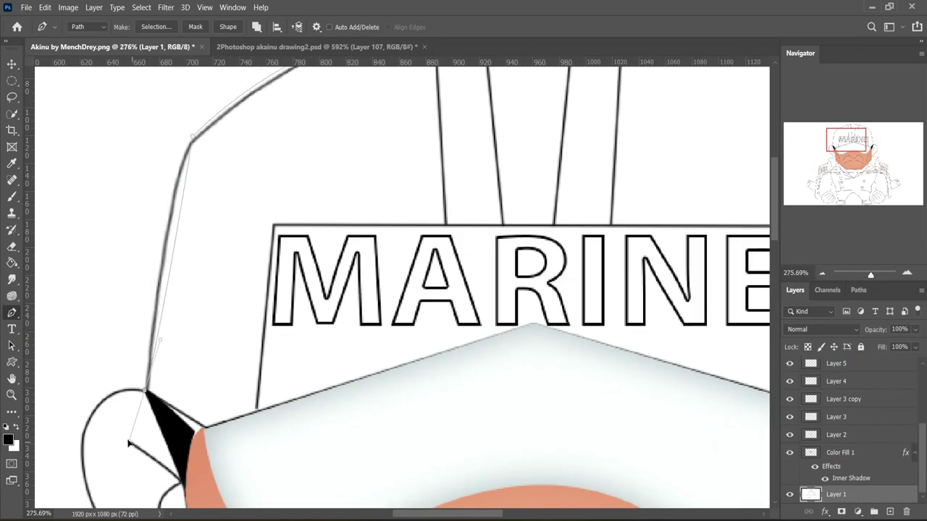
Convert the cap path into a selection and add new Layer 7, dragging it up the stack
scroll(131, 444, "down", 2)
scroll(260, 351, "up", 4)
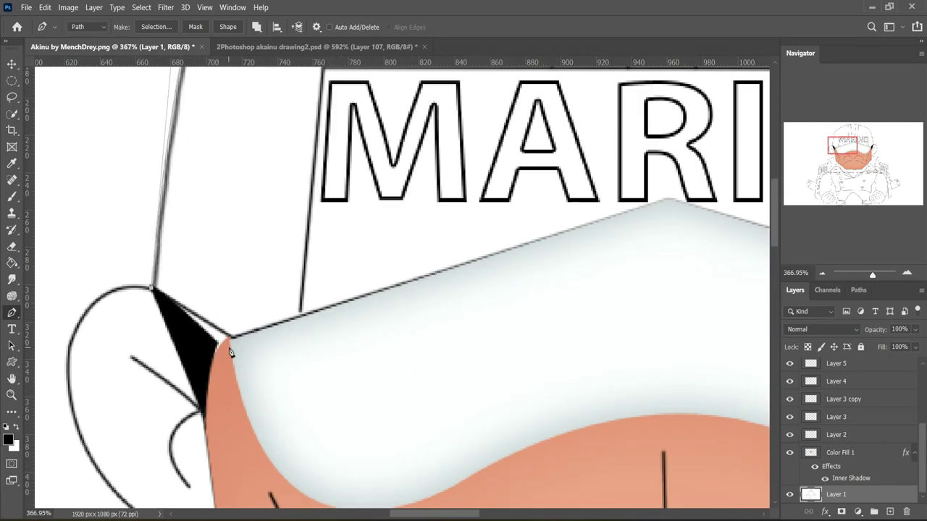
scroll(610, 317, "down", 2)
scroll(658, 338, "down", 1)
scroll(403, 248, "up", 1)
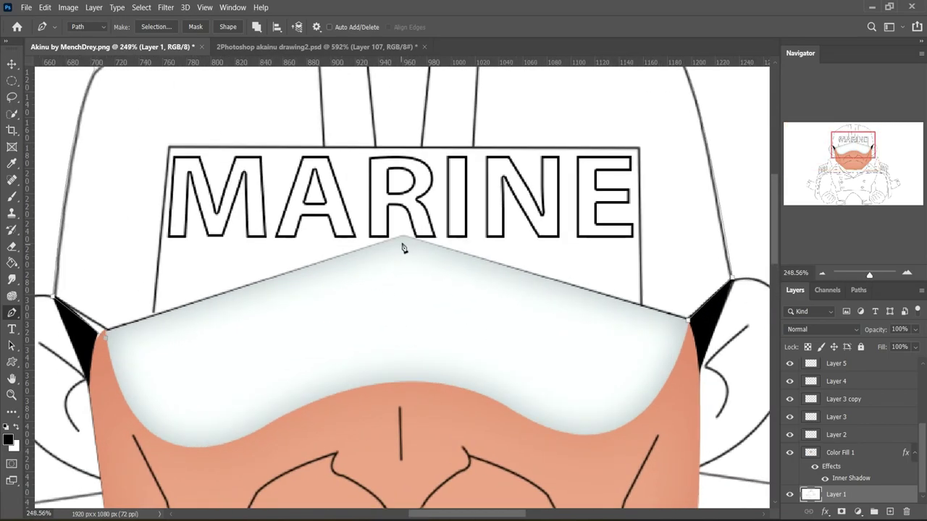
scroll(689, 326, "down", 3)
right_click(559, 348)
left_click(580, 108)
key("Return")
left_click(890, 512)
mouse_move(840, 477)
left_mouse_down()
mouse_move(844, 368)
mouse_move(801, 449)
left_mouse_up()
key("v")
scroll(787, 446, "down", 3)
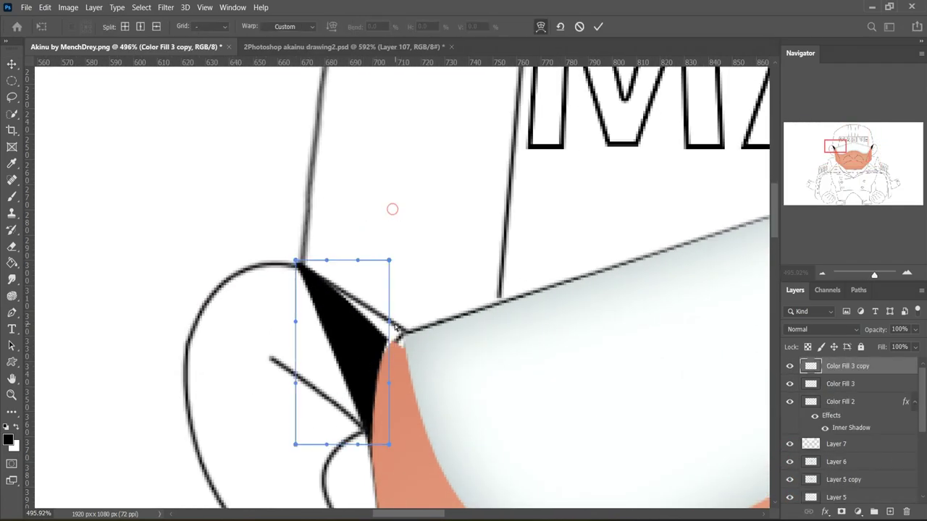
Reshape the ear shadow's corner and warp the white brim fill
left_click_drag(393, 207, 430, 298)
left_click(598, 26)
left_click(492, 335, "ctrl")
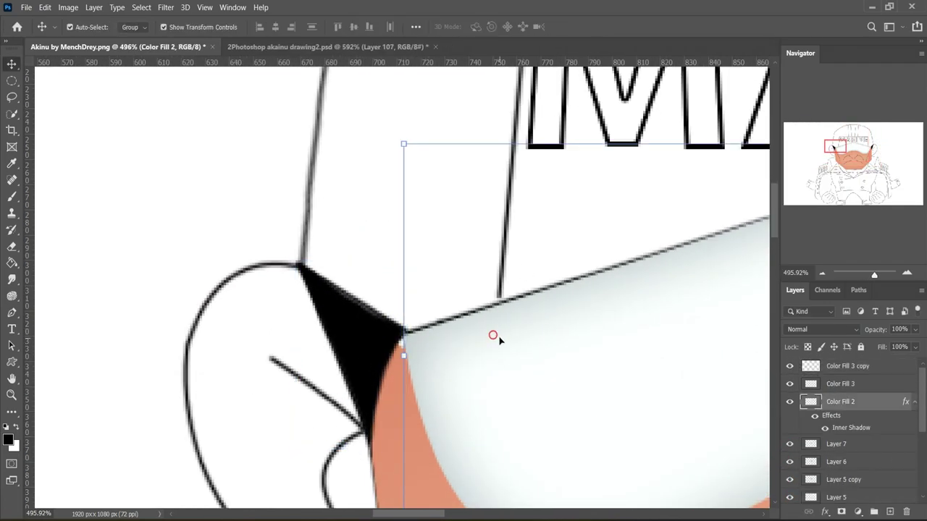
scroll(471, 319, "down", 2)
key("ctrl+t")
right_click(453, 304)
left_click(478, 145)
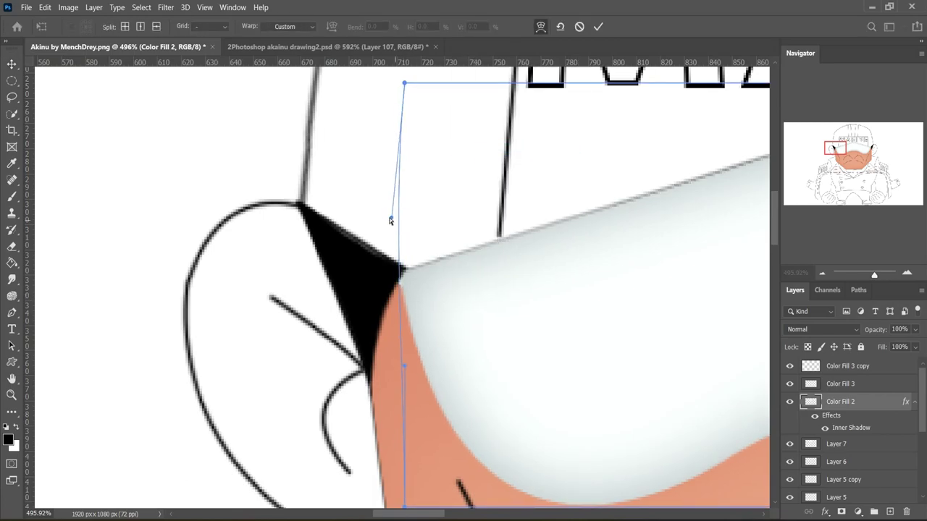
left_click(598, 27)
key("ctrl+1")
key("ctrl+0")
Add a white Solid Color fill layer to the cap crown selection
left_click(404, 180)
scroll(404, 180, "up", 2)
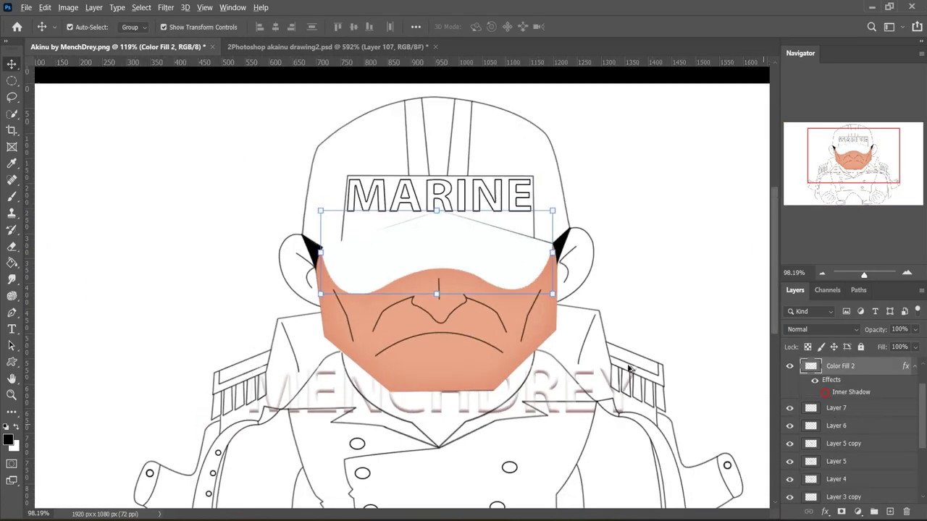
scroll(581, 130, "down", 2)
left_click(560, 140)
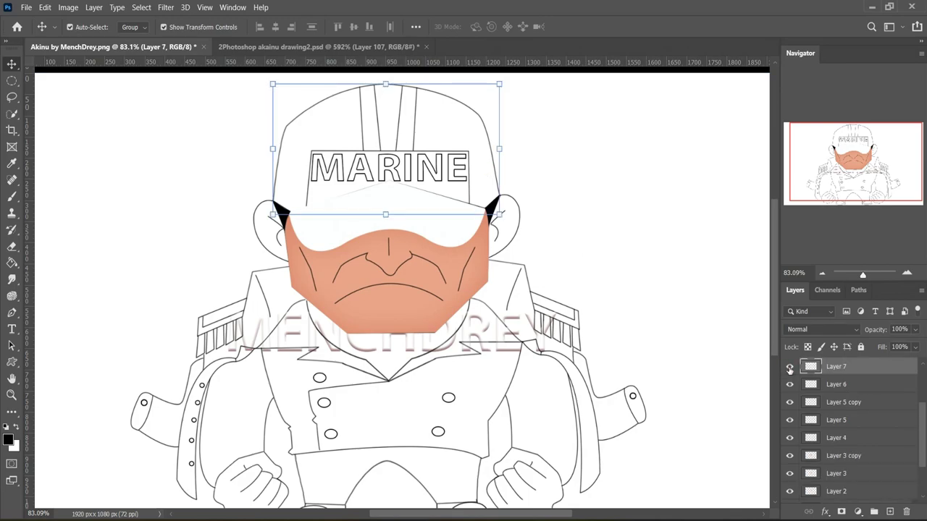
left_click(789, 368)
scroll(795, 404, "up", 3)
left_click(789, 444)
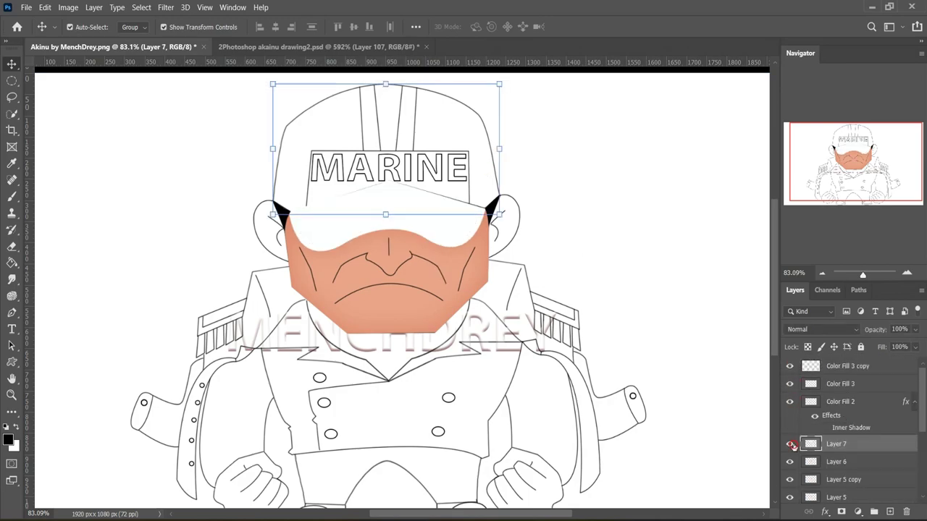
right_click(842, 452)
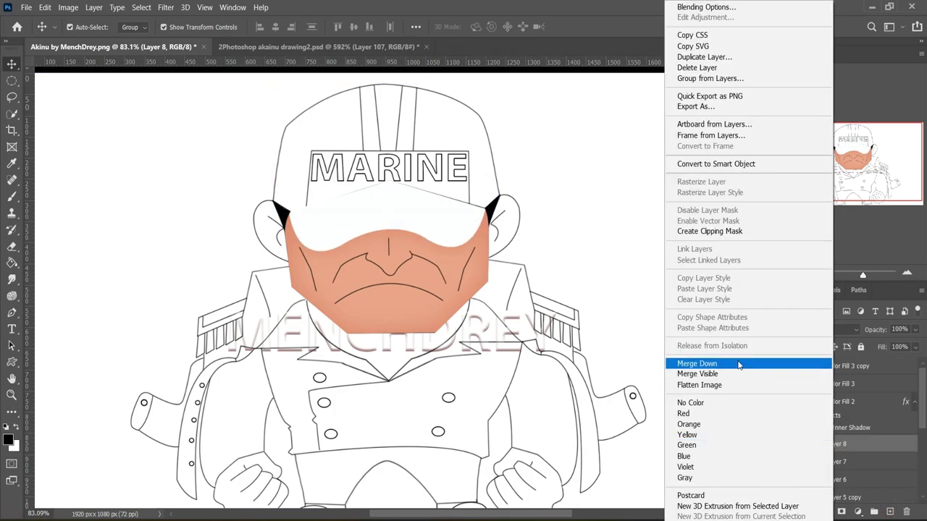
left_click(858, 512)
left_click(788, 290)
left_click(881, 293)
Warp the white cap fill upward to cover the crown arc
key("ctrl+t")
right_click(833, 444)
key("Escape")
scroll(420, 143, "up", 3)
right_click(383, 171)
left_click(403, 252)
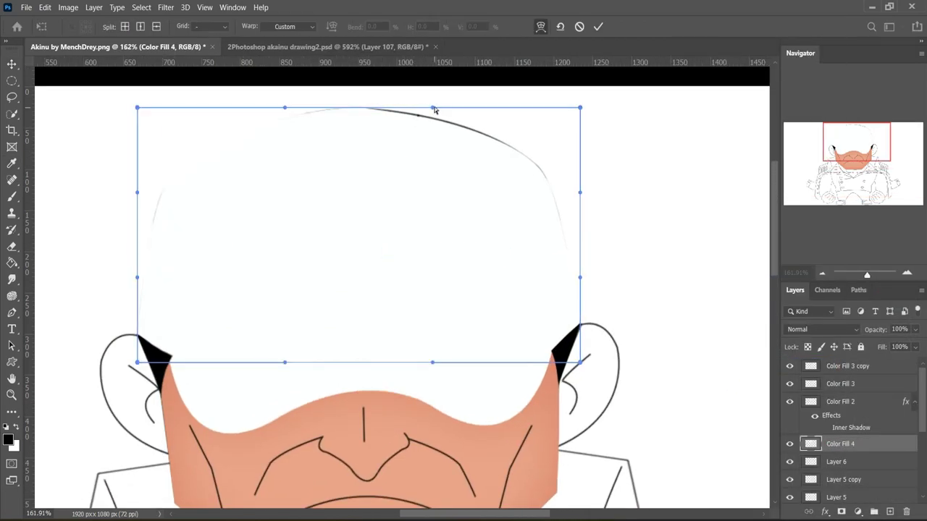
left_click_drag(435, 108, 440, 98)
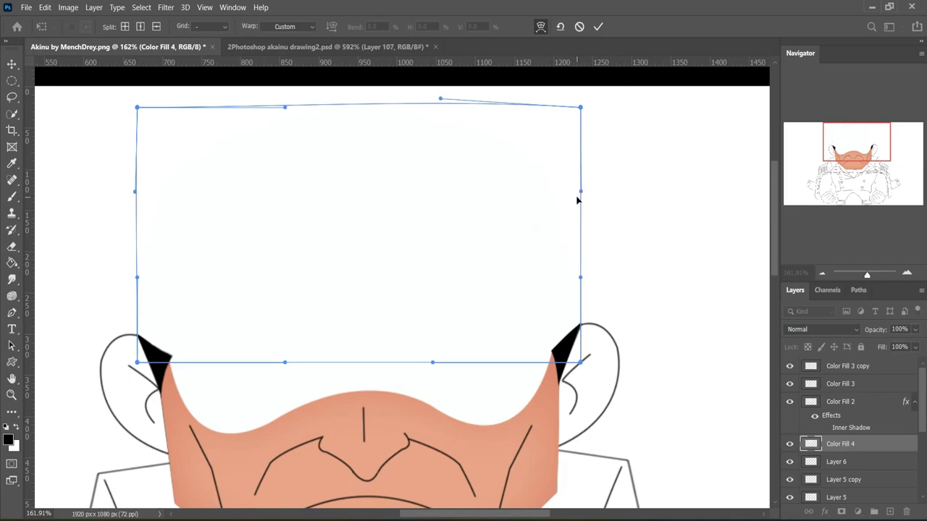
left_click(597, 31)
Warp the brim fill's left edge to bend toward the ear
scroll(280, 383, "up", 2)
left_click(234, 346)
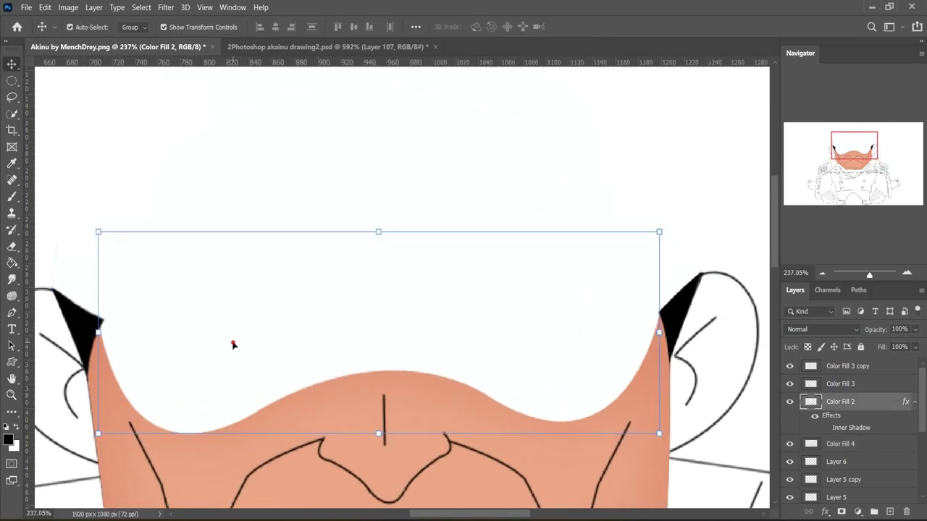
key("ctrl+t")
right_click(234, 348)
left_click(253, 196)
left_click_drag(100, 297, 105, 294)
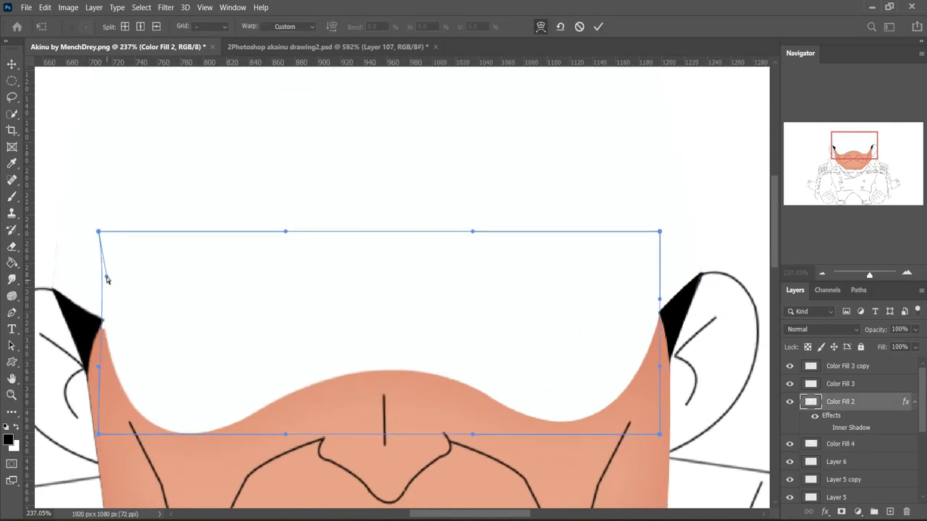
key("Return")
scroll(253, 285, "down", 3)
scroll(327, 355, "up", 3)
Adjust the face skin fill's top edge to fit the black cap corners
left_click(324, 321)
scroll(385, 207, "down", 3)
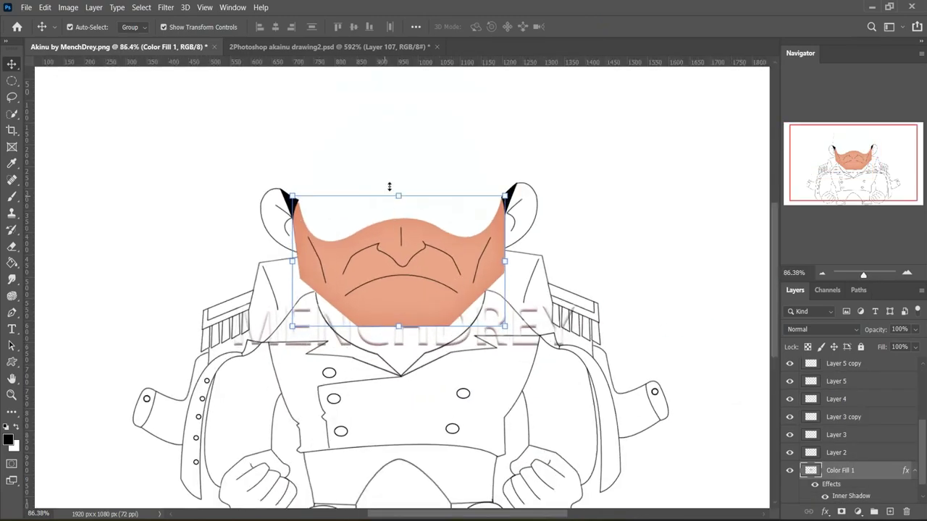
scroll(385, 206, "up", 3)
left_click(403, 198)
key("Return")
scroll(205, 223, "up", 3)
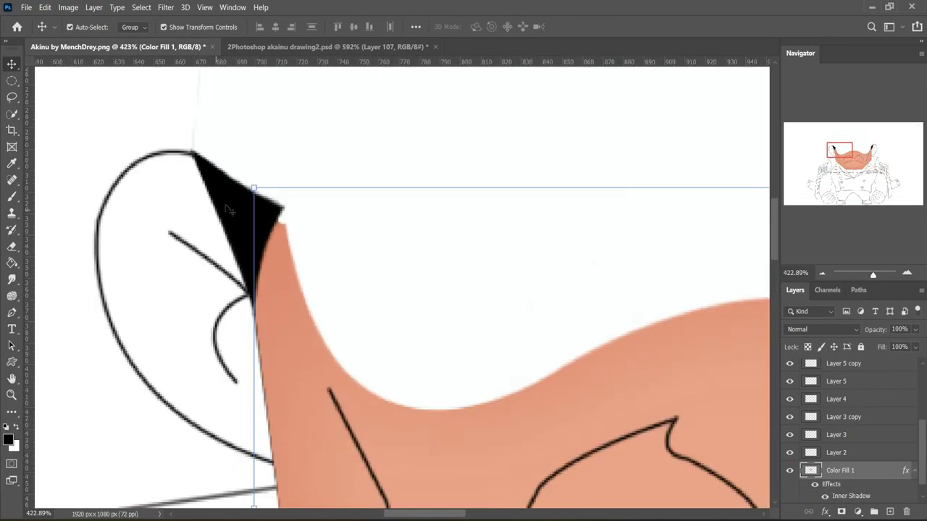
Erase stray fill edges and give the cap crown fill, Color Fill 4, an Inner Shadow
key("e")
scroll(242, 338, "down", 1)
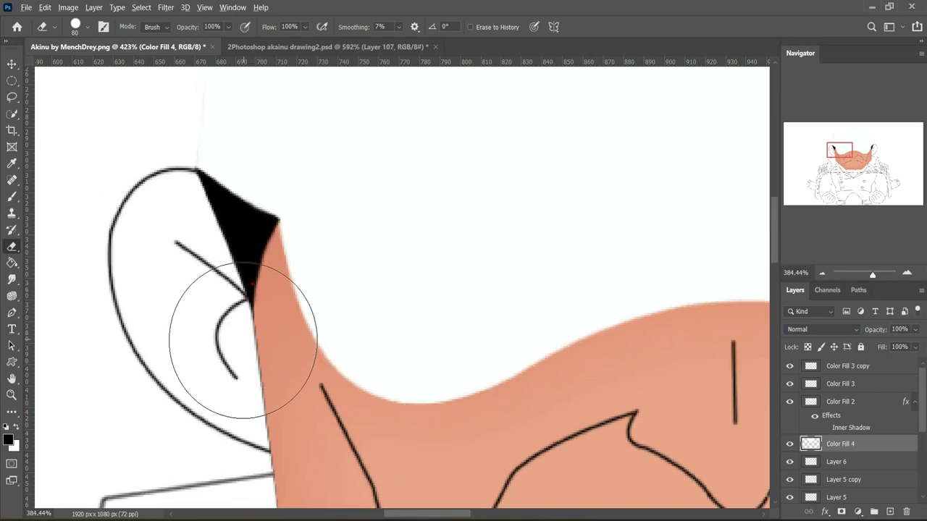
scroll(242, 338, "down", 5)
key("v")
scroll(415, 181, "up", 1)
double_click(869, 444)
left_click(555, 342)
left_click_drag(796, 216, 765, 220)
key("Return")
Check the brim fill's style, then add a new empty Layer 7 above the ear shadow layer
left_click(848, 404)
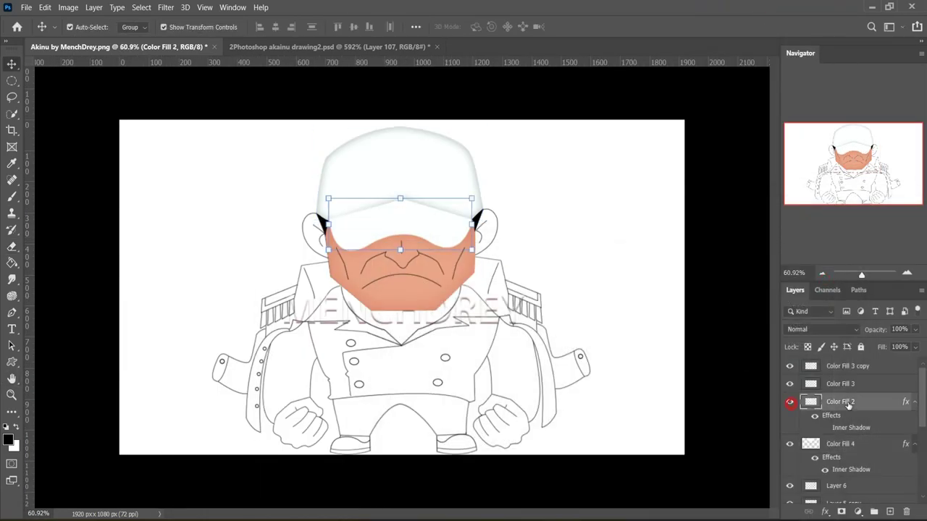
double_click(851, 427)
key("Escape")
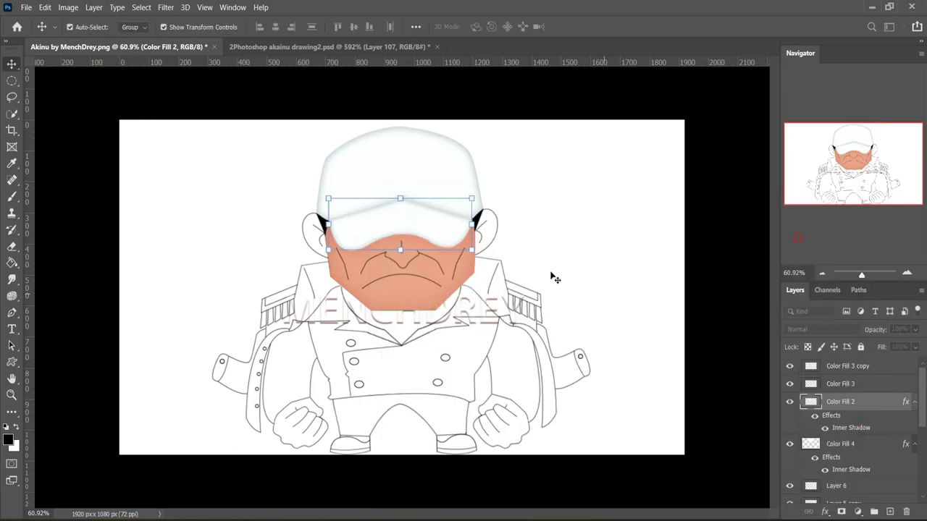
scroll(526, 356, "down", 2)
left_click(526, 356)
scroll(397, 269, "up", 5)
left_click(261, 192)
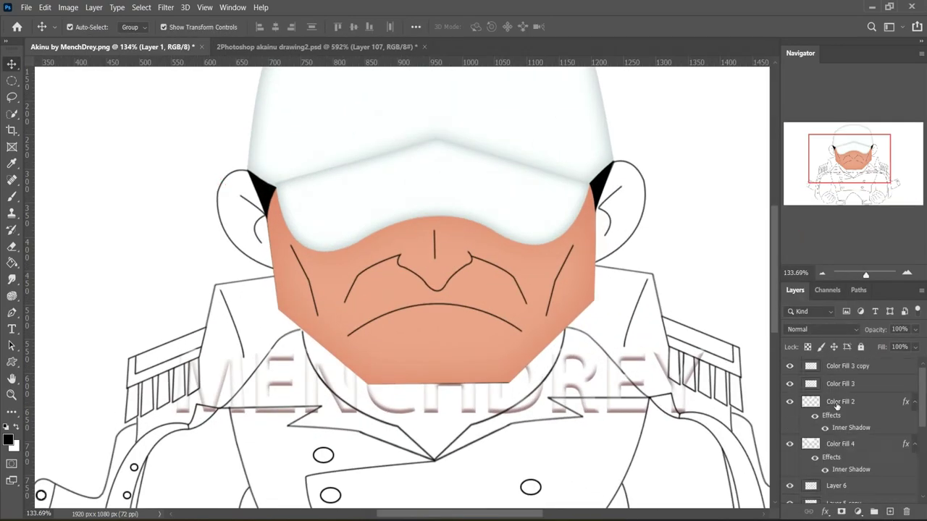
left_click(890, 512)
key("p")
scroll(207, 155, "up", 3)
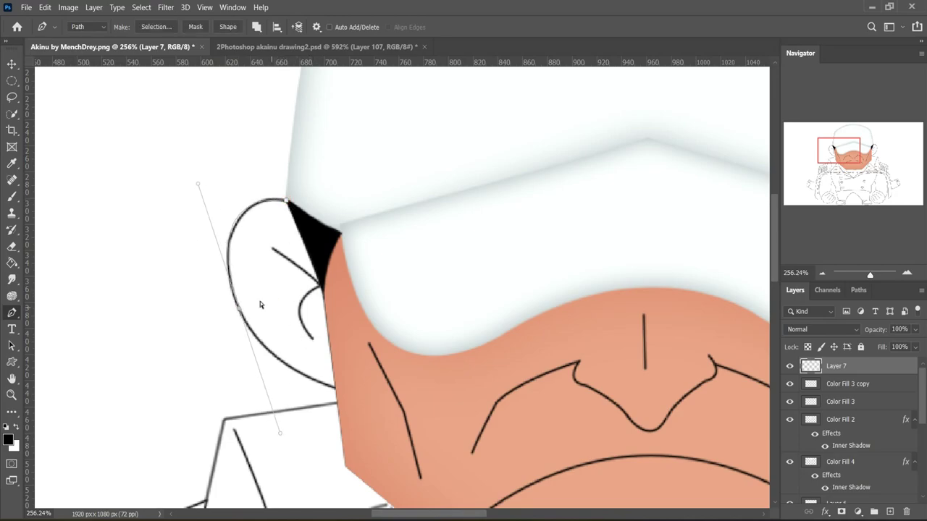
Turn the traced ear path into a selection and fill it with peach skin tone e9a488
scroll(208, 257, "up", 1)
scroll(275, 383, "down", 1)
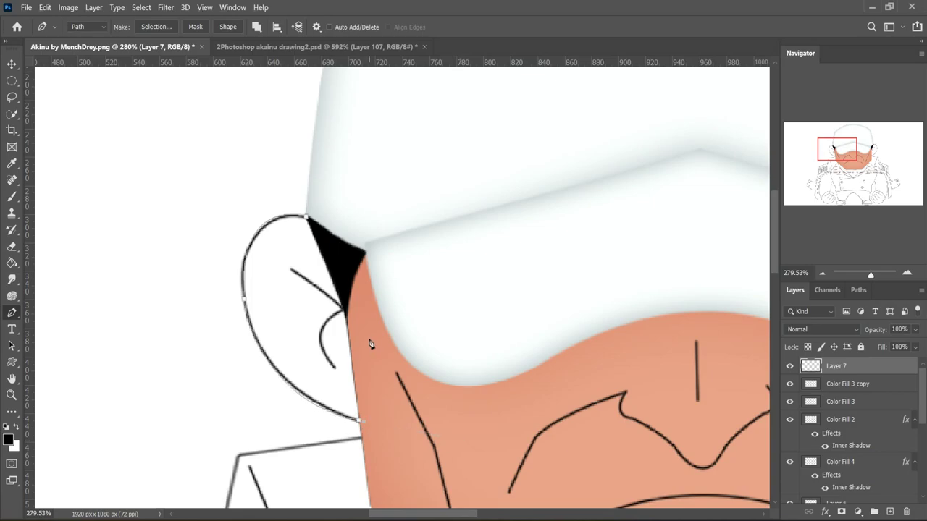
right_click(316, 236)
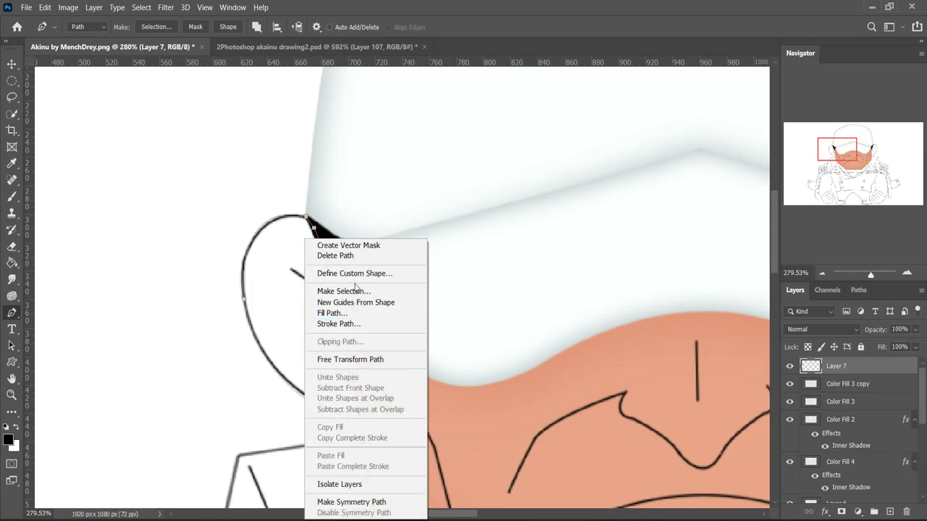
left_click(341, 289)
left_click(8, 439)
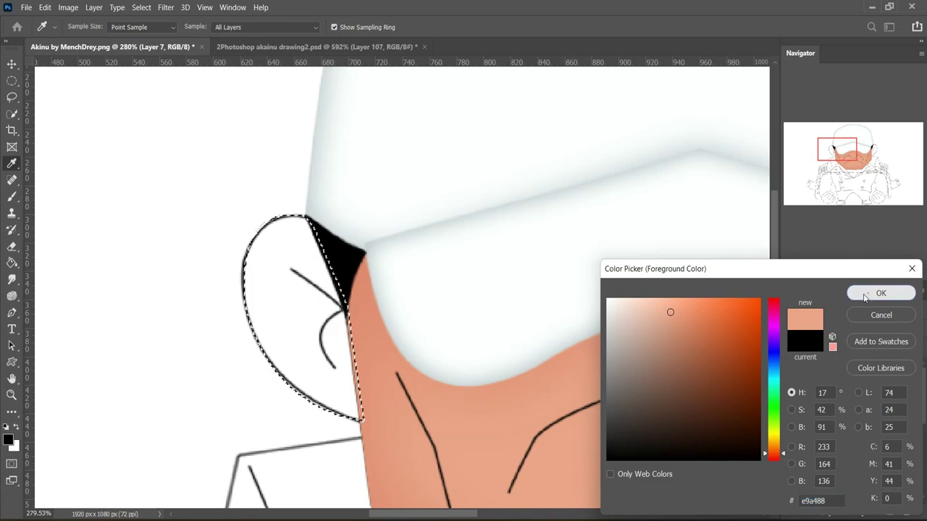
left_click(879, 292)
key("alt+BackSpace")
key("ctrl+d")
Move the ear's Layer 7 down to sit just below Color Fill 1
scroll(889, 418, "down", 2)
scroll(869, 434, "down", 2)
scroll(869, 449, "down", 1)
scroll(865, 492, "down", 2)
left_click_drag(858, 511, 858, 492)
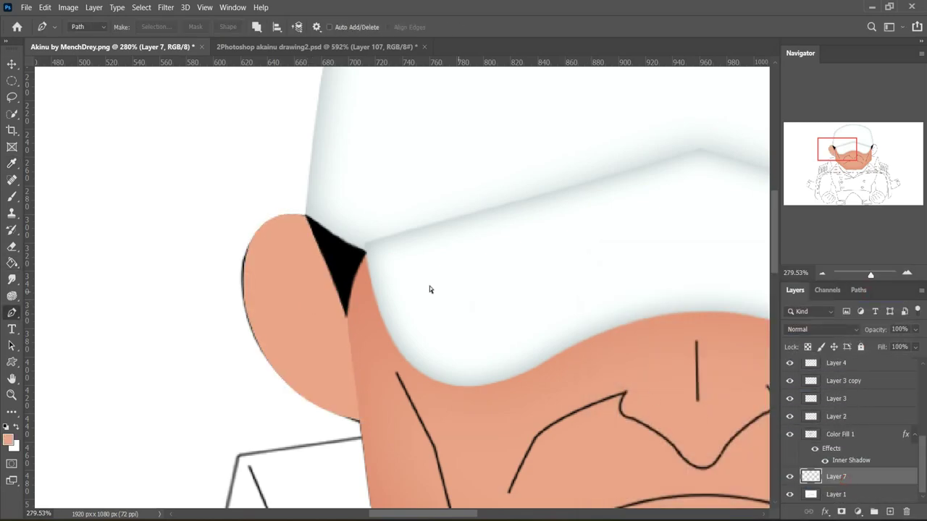
Warp the ear fill so it follows the ear outline
key("ctrl+t")
scroll(429, 288, "up", 2)
right_click(250, 261)
left_click(290, 345)
left_click_drag(388, 475, 389, 480)
left_click_drag(226, 386, 220, 382)
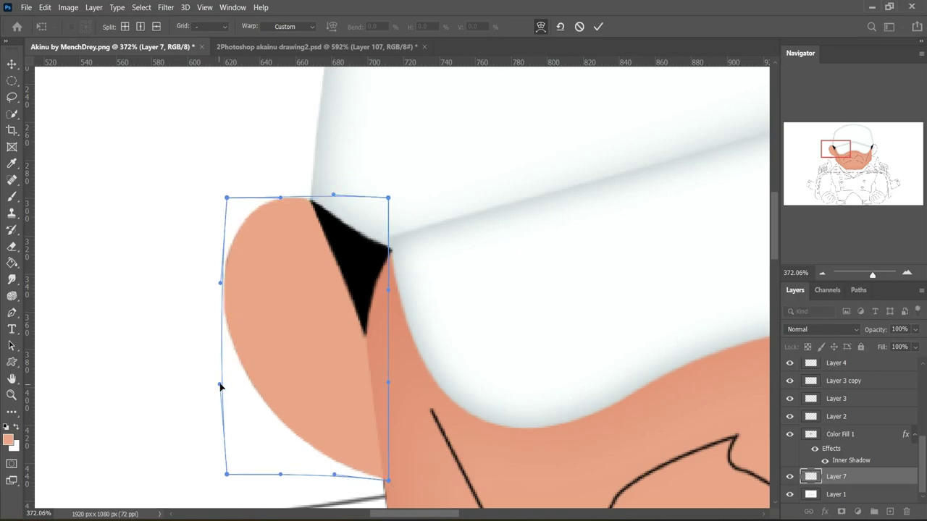
key("Return")
scroll(552, 296, "down", 5)
key("p")
right_click(831, 478)
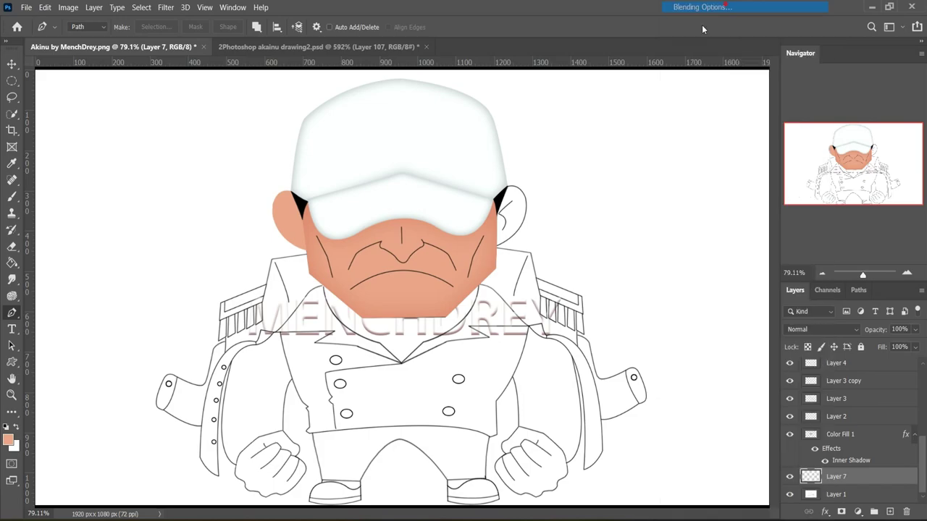
Give Layer 7's ear an Inner Shadow in d67a60 at 70% opacity, choke 10%, size 30 px
left_click(695, 6)
left_click(545, 307)
left_click(798, 231)
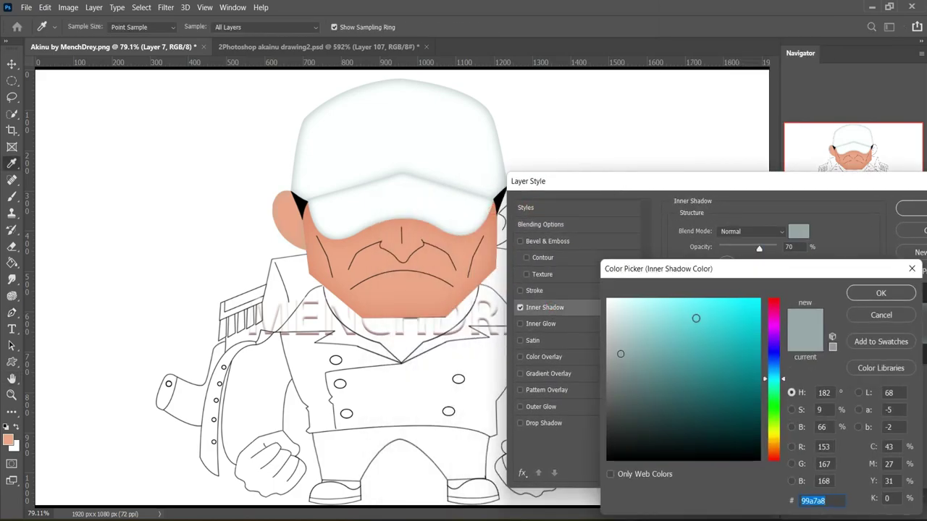
type("d6")
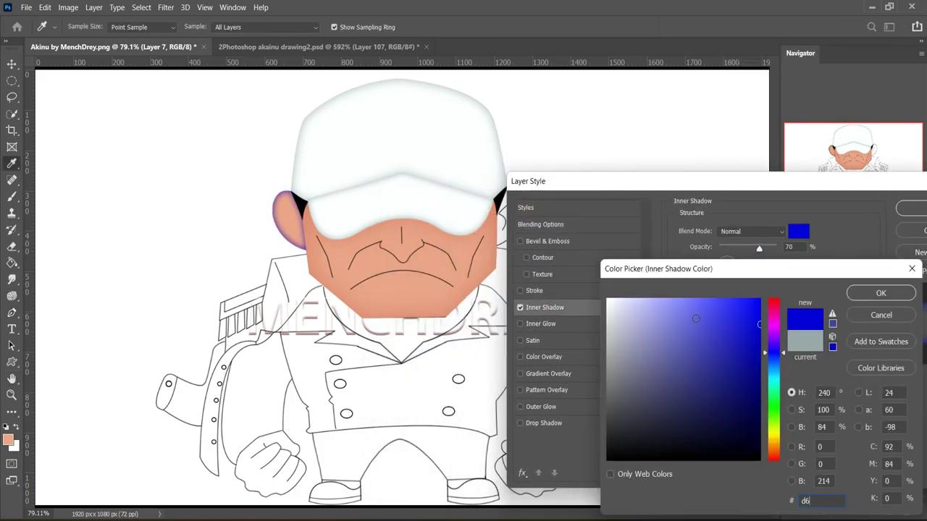
type("7a60")
key("Return")
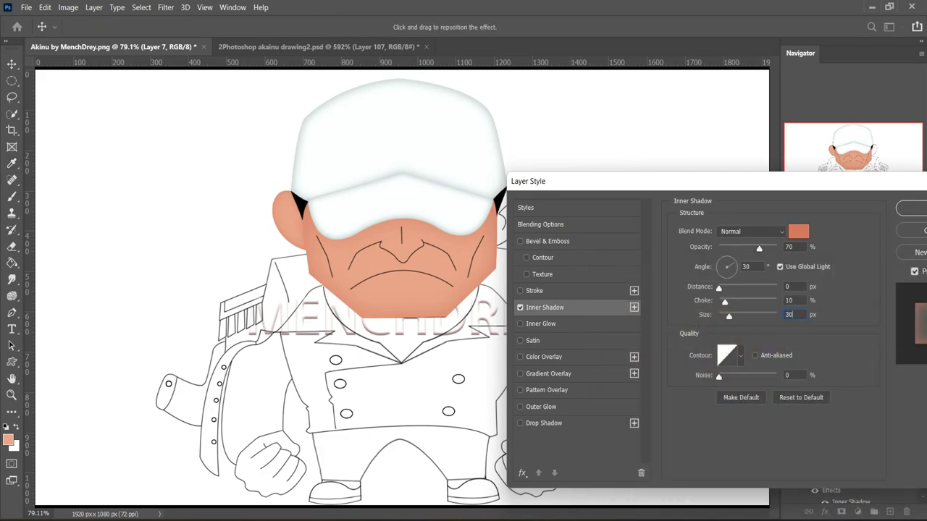
key("Return")
scroll(287, 223, "up", 5)
Reset colours to default black and white and colour the inner-ear path on Layer 8
key("p")
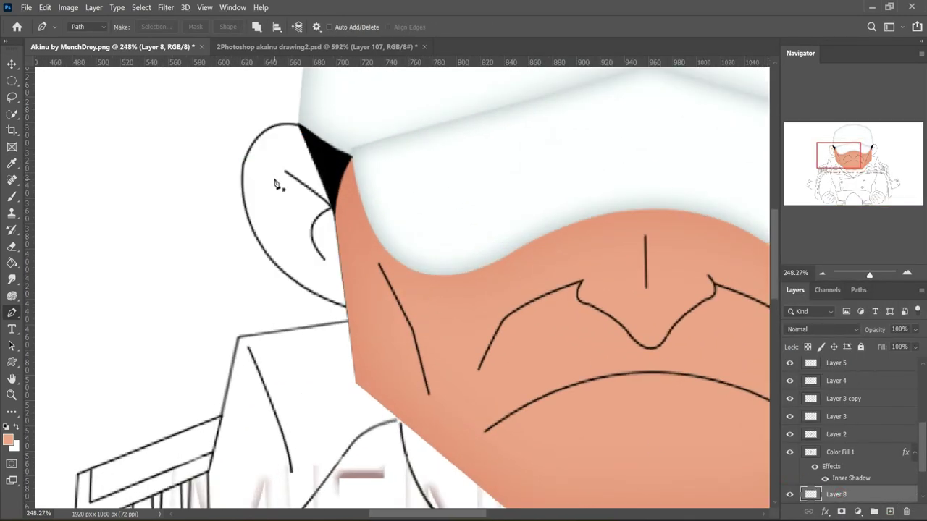
scroll(275, 184, "up", 3)
left_click(7, 440)
key("Escape")
key("d")
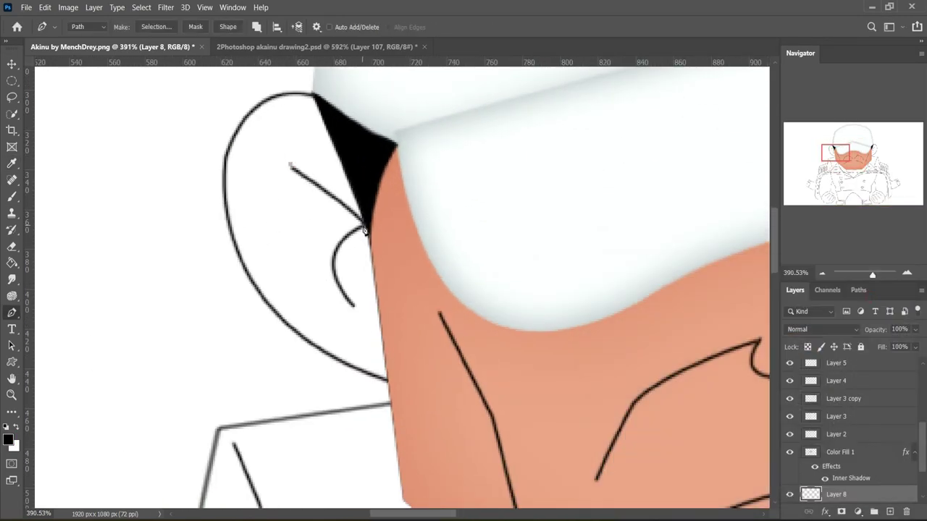
right_click(404, 363)
key("Return")
scroll(440, 320, "down", 2)
scroll(848, 434, "down", 2)
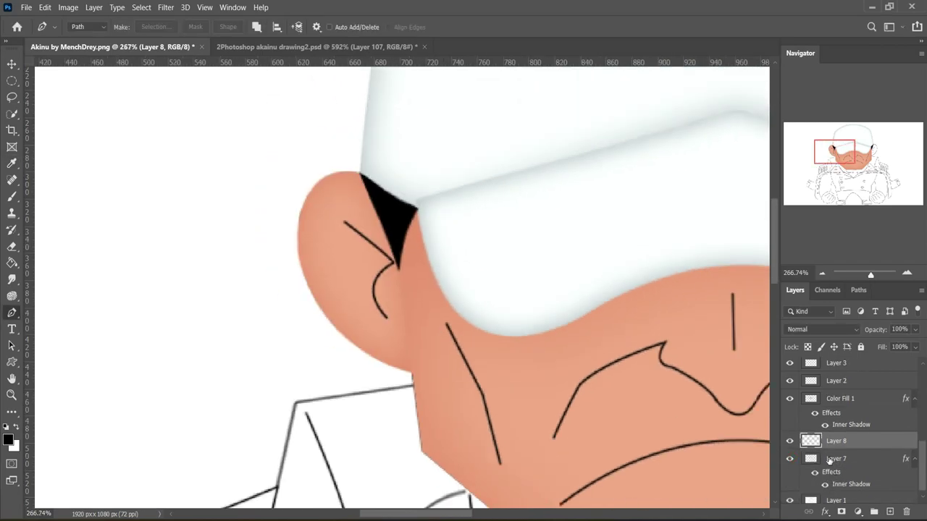
scroll(575, 414, "down", 5)
Duplicate the ear layer, flip it horizontally and place it on the head's right side
key("ctrl+j")
key("ctrl+t")
right_click(226, 199)
left_click(250, 471)
left_click_drag(219, 198, 511, 206)
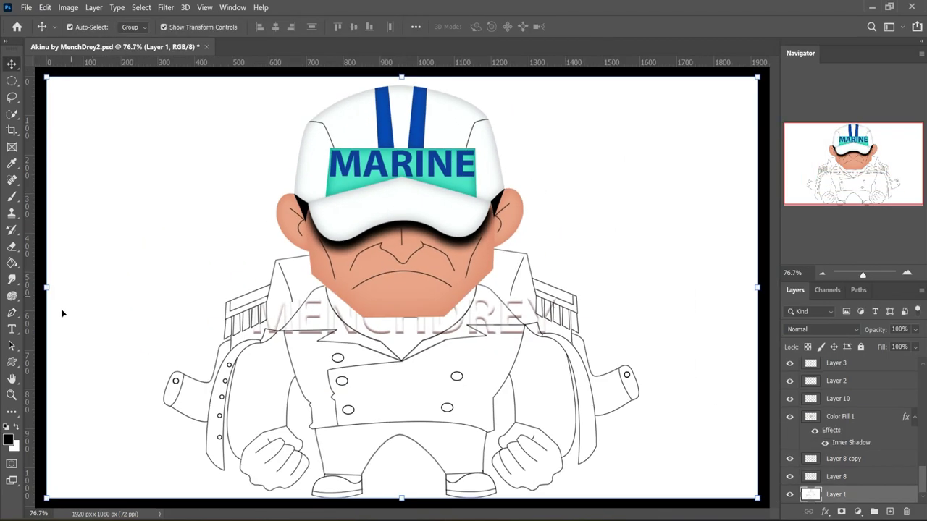
Start the suit path with curved anchors running down the collar edge
key("p")
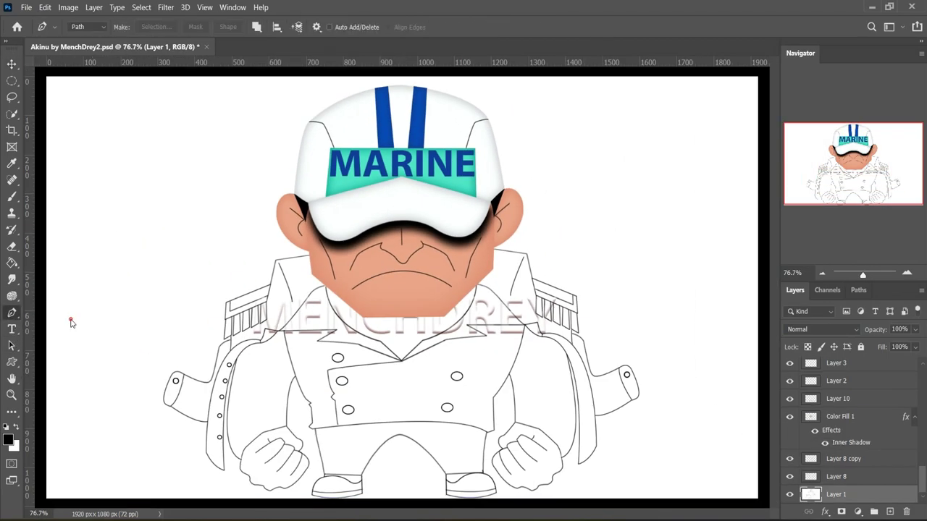
scroll(279, 319, "up", 3)
scroll(279, 319, "up", 2)
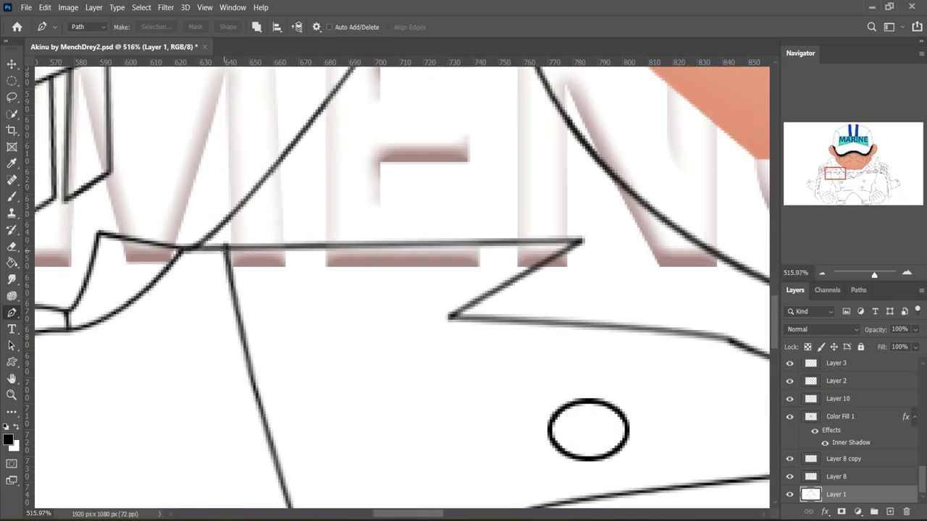
left_click(225, 249)
scroll(320, 366, "down", 5)
scroll(362, 398, "down", 3)
left_click_drag(472, 432, 475, 425)
scroll(349, 407, "down", 3)
left_click(365, 372)
scroll(366, 372, "down", 3)
left_click(375, 402)
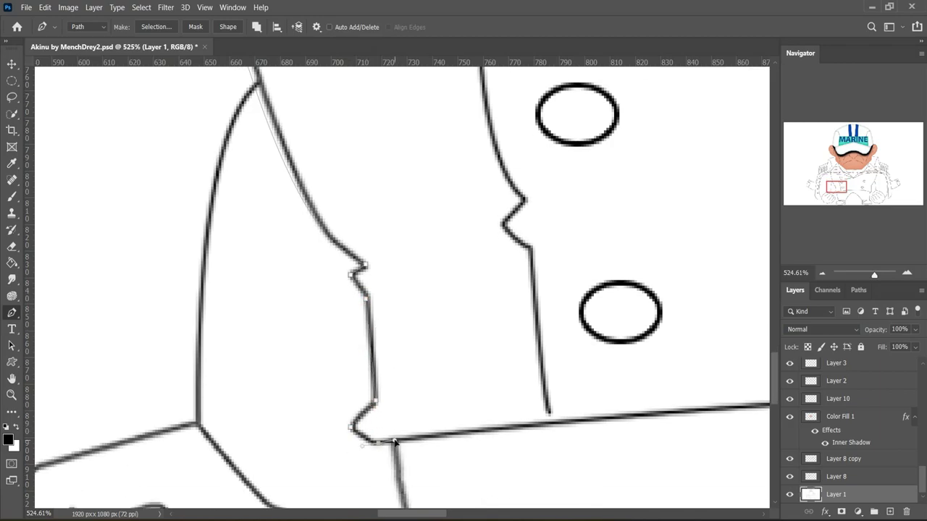
Continue the path past the buttons and bend it along the jacket's bottom edge
scroll(378, 443, "down", 5)
scroll(519, 346, "up", 8)
left_click(518, 346)
scroll(542, 371, "down", 2)
scroll(543, 371, "down", 2)
scroll(542, 371, "down", 2)
left_click_drag(543, 371, 508, 398)
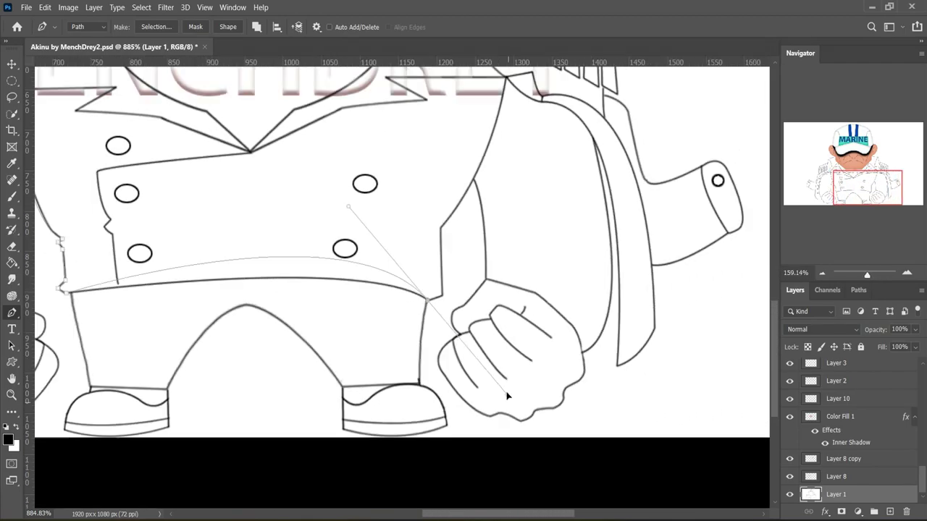
scroll(503, 347, "up", 6)
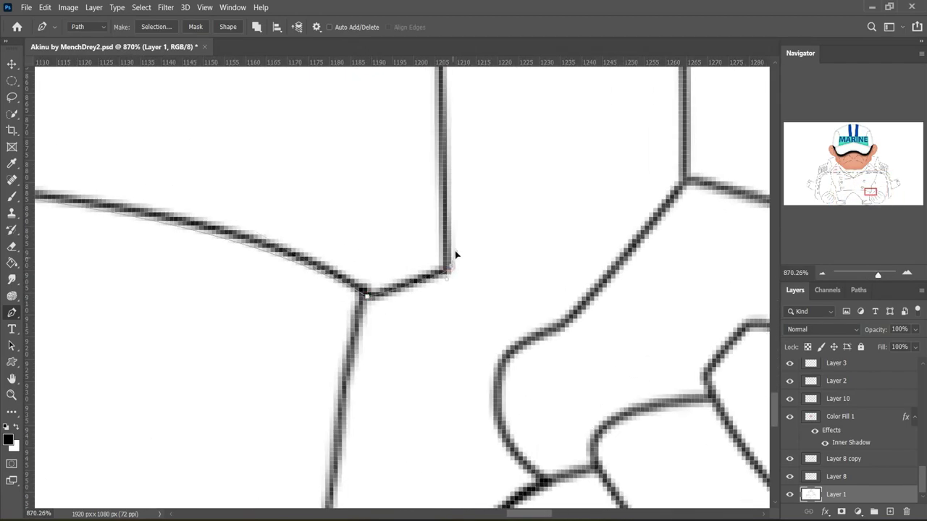
scroll(448, 269, "down", 3)
scroll(443, 194, "up", 3)
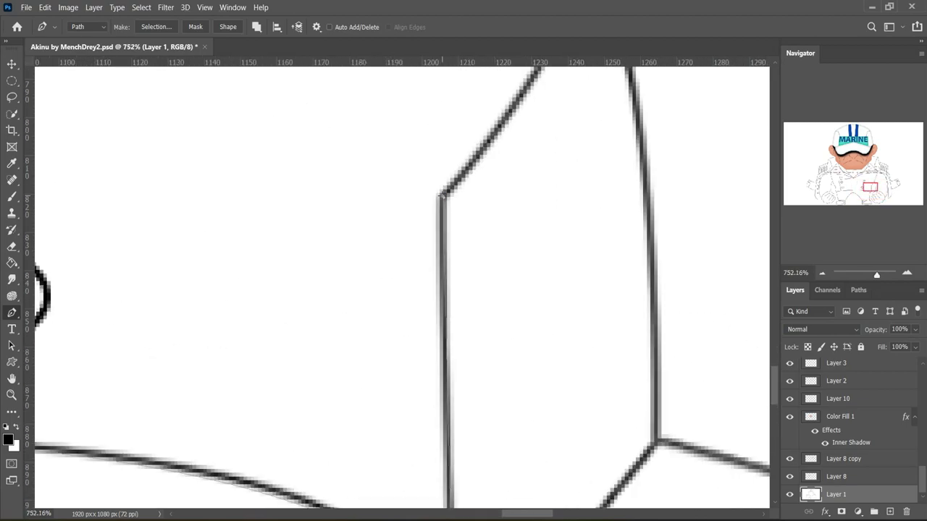
scroll(443, 194, "down", 3)
scroll(612, 174, "down", 1)
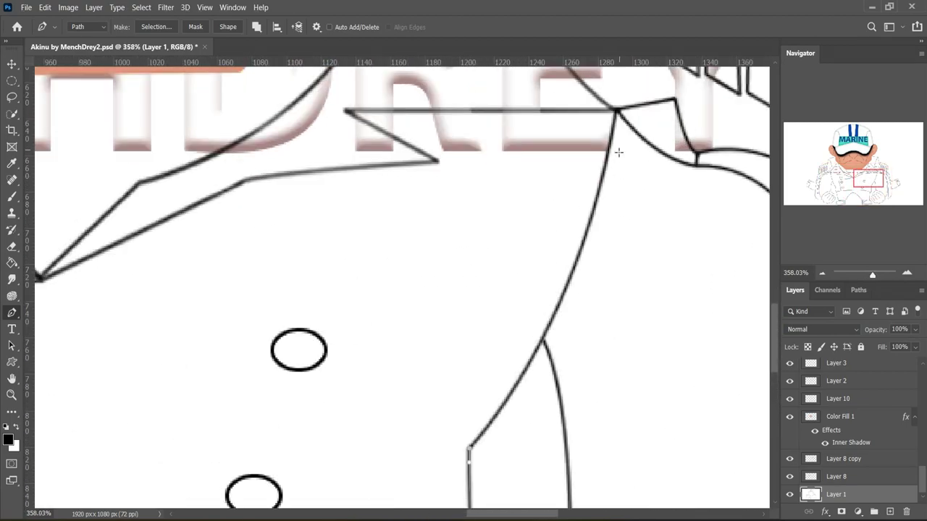
scroll(618, 76, "down", 2)
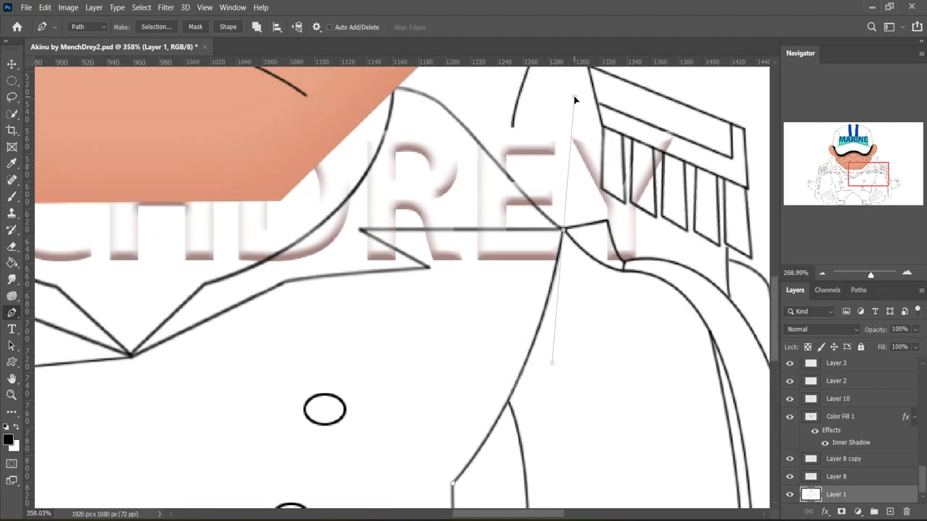
scroll(553, 318, "up", 3)
scroll(552, 318, "down", 4)
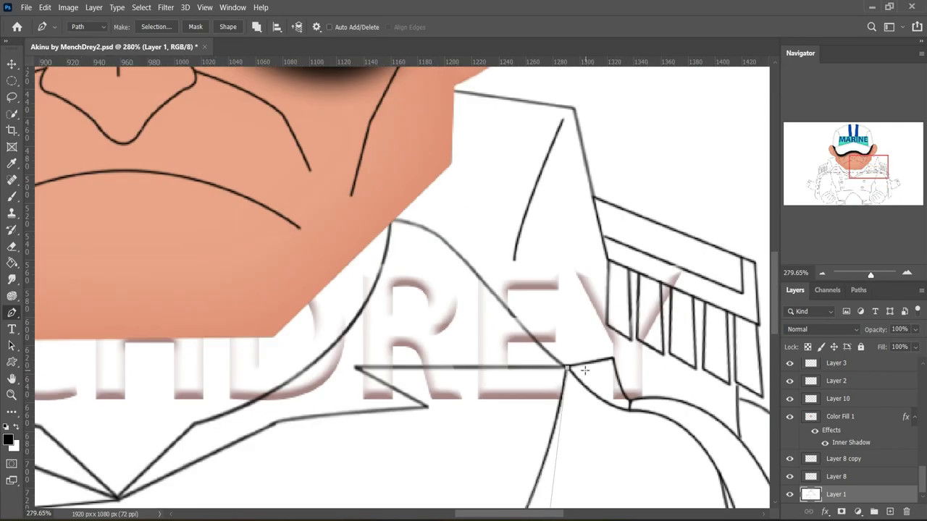
scroll(468, 356, "up", 2)
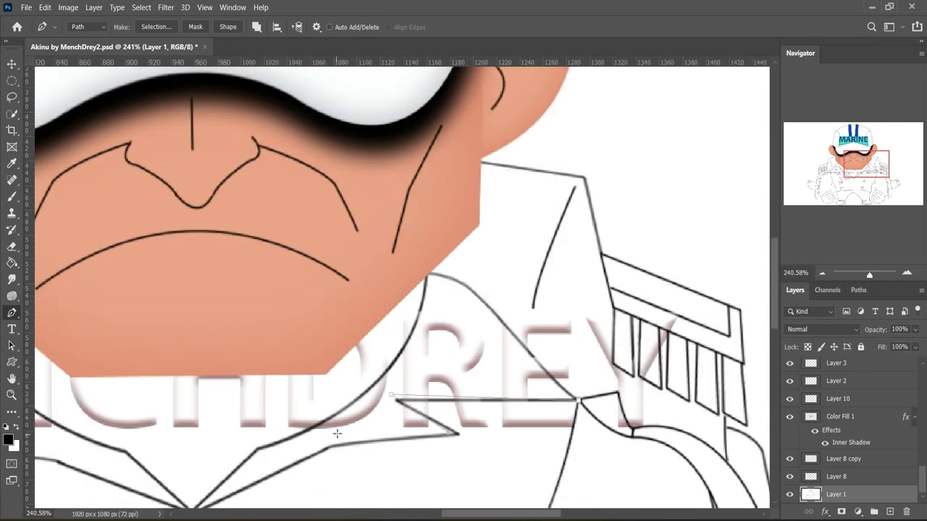
scroll(575, 406, "down", 2)
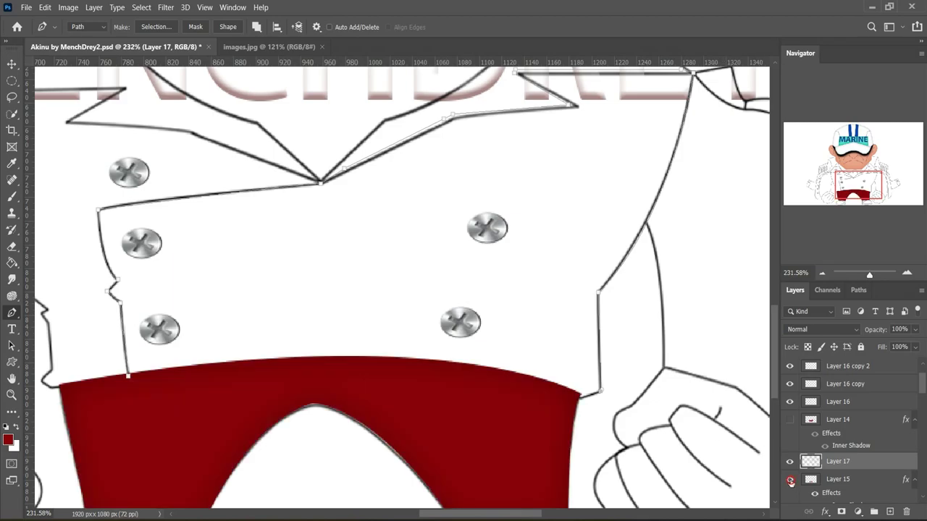
Hide the red trousers layer, Layer 15, and finish the jacket path
scroll(582, 409, "up", 1)
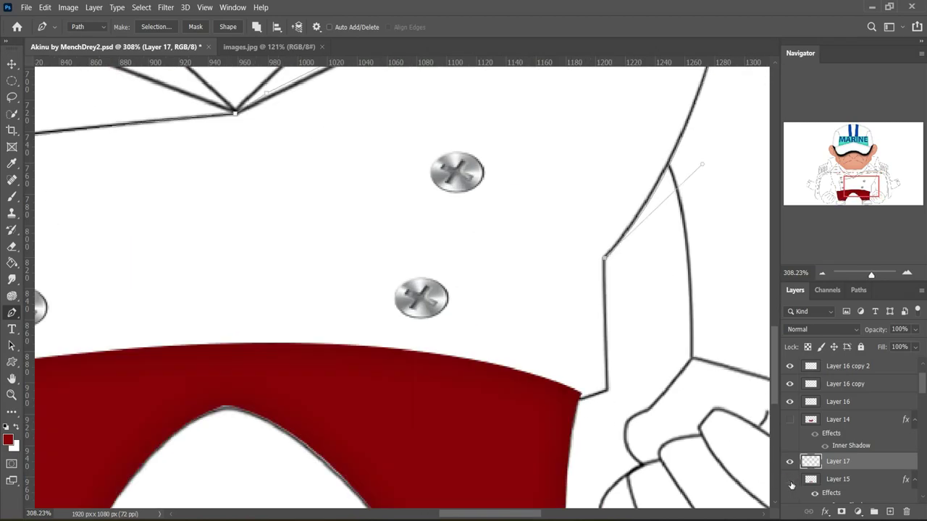
left_click(790, 479)
scroll(610, 395, "up", 1)
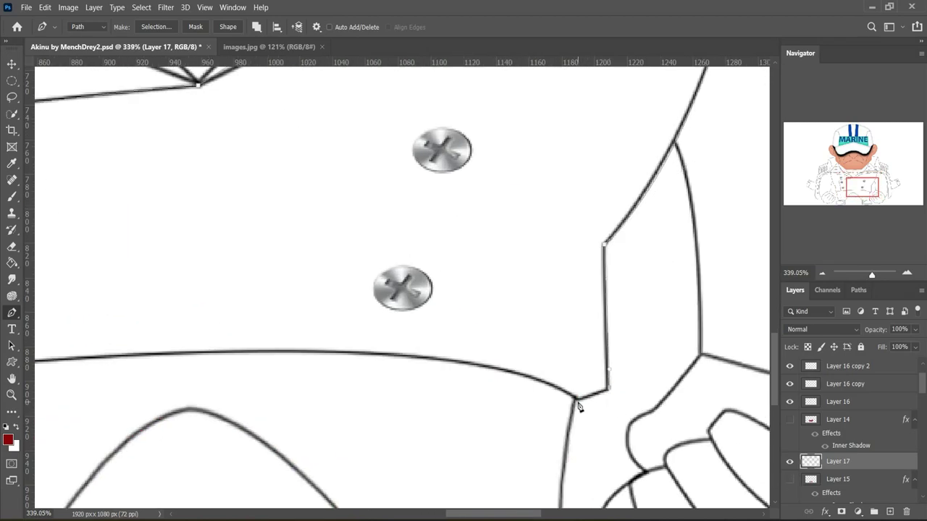
scroll(579, 407, "down", 5)
scroll(91, 391, "down", 2)
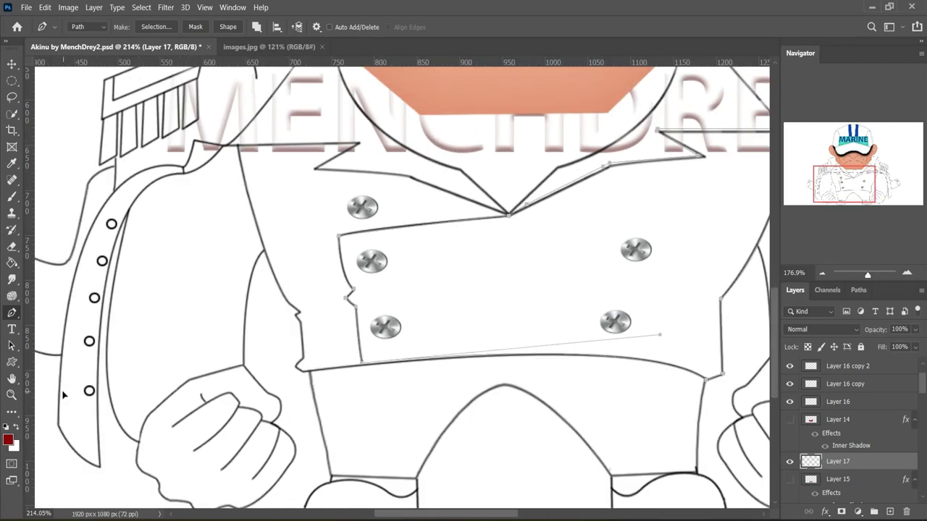
scroll(525, 355, "up", 3)
scroll(443, 331, "up", 2)
scroll(529, 378, "down", 5)
scroll(471, 384, "up", 1)
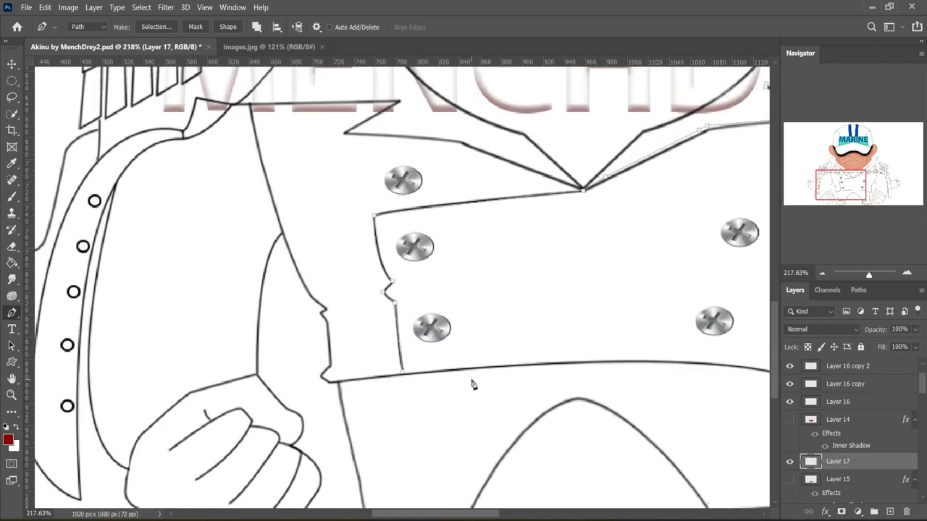
scroll(460, 380, "up", 10)
scroll(218, 391, "down", 8)
scroll(145, 376, "down", 2)
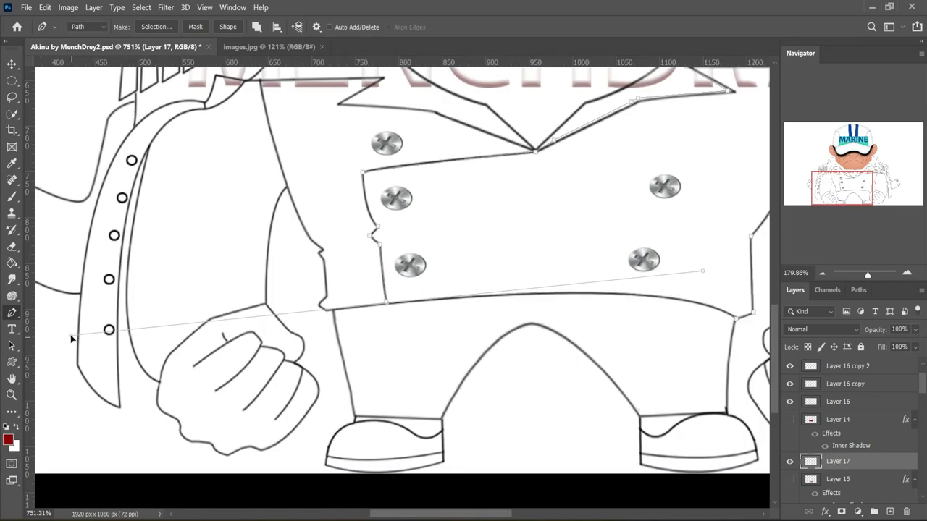
scroll(381, 300, "up", 10)
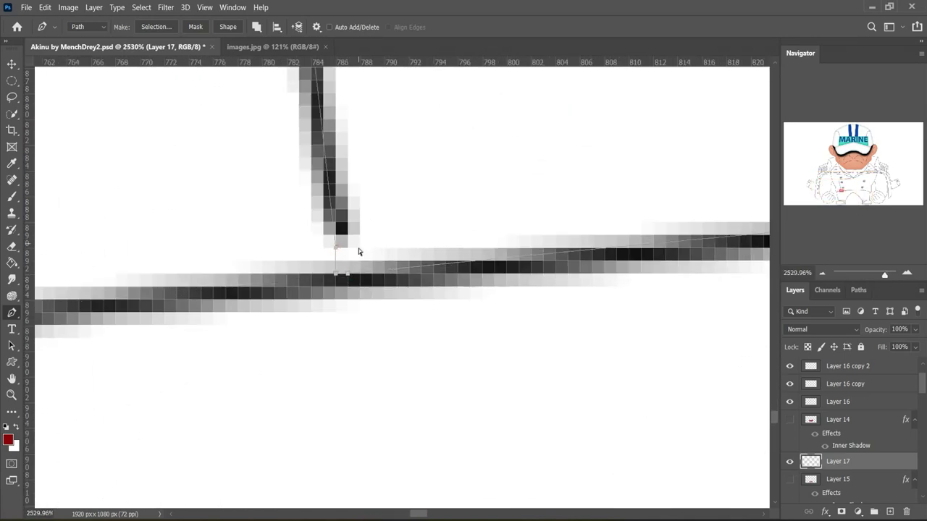
scroll(343, 278, "down", 8)
scroll(368, 281, "down", 8)
Convert the jacket path to a selection and fill it with dark red on Layer 17
right_click(507, 362)
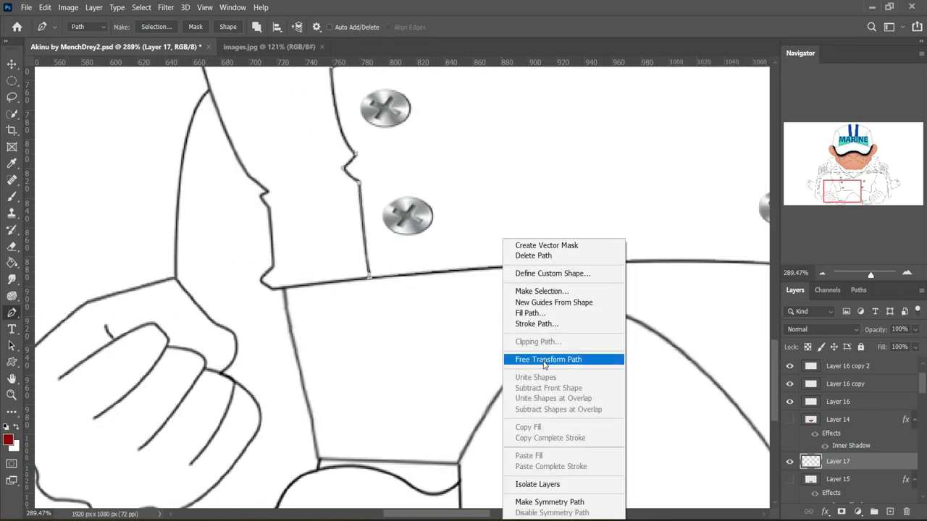
left_click(541, 292)
key("alt+BackSpace")
scroll(405, 289, "down", 5)
key("ctrl+d")
right_click(838, 461)
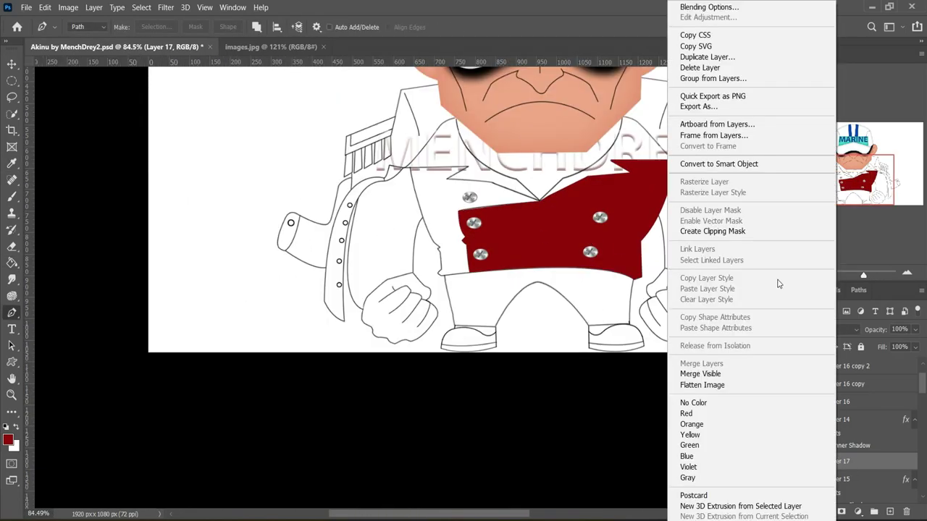
Give Layer 17's red jacket an Inner Shadow of size 40 px
left_click(724, 9)
left_click_drag(489, 209, 711, 338)
left_click(458, 397)
left_click(481, 463)
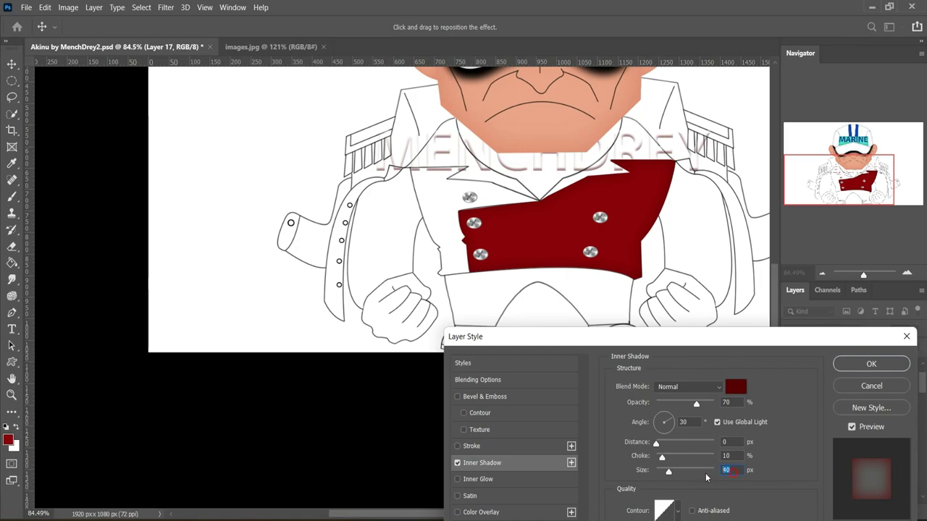
Move Layer 17 above the vest layer, Layer 14, and review the vest's inner shadow
left_click(871, 364)
left_click_drag(851, 482, 838, 437)
scroll(560, 394, "down", 3)
scroll(560, 393, "up", 5)
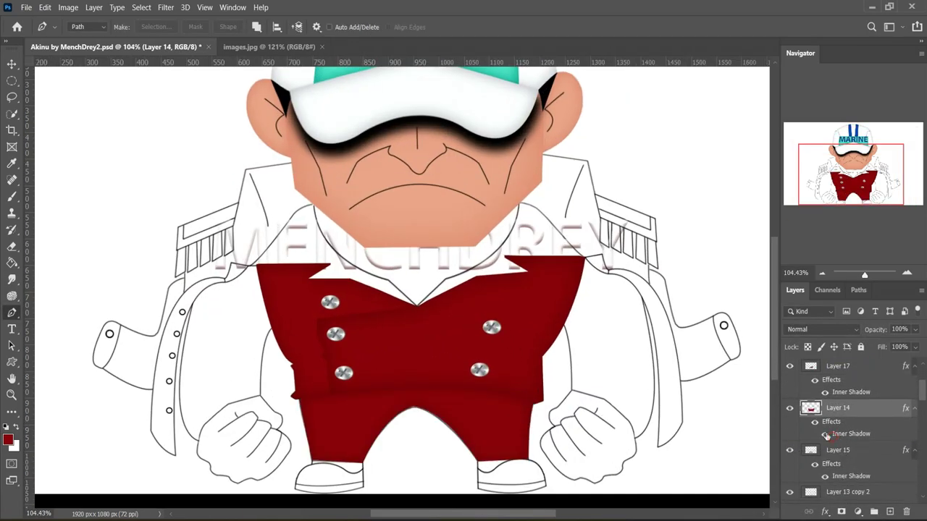
double_click(847, 434)
key("Return")
scroll(712, 343, "down", 5)
right_click(684, 383)
Select the top-left vest button with the Move tool
key("v")
scroll(652, 413, "up", 3)
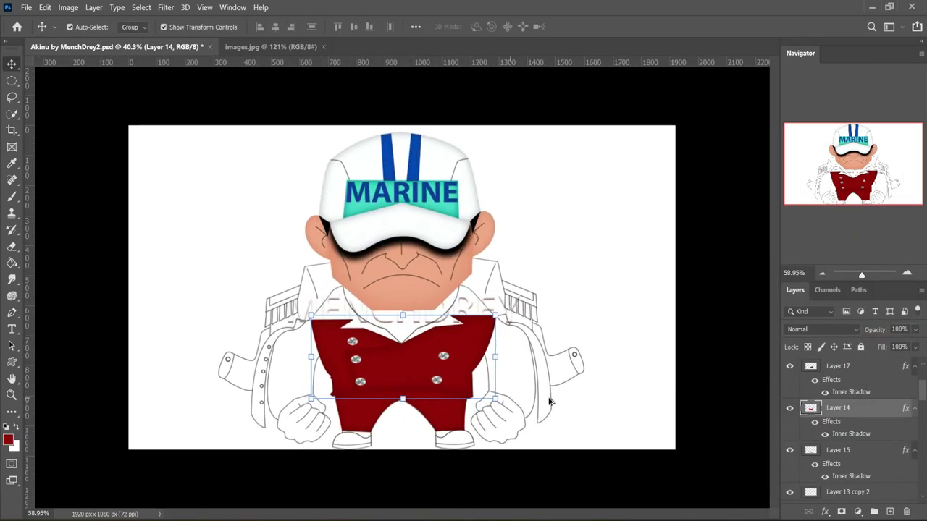
left_click(577, 449)
scroll(356, 378, "up", 4)
left_click(314, 339)
left_click(857, 512)
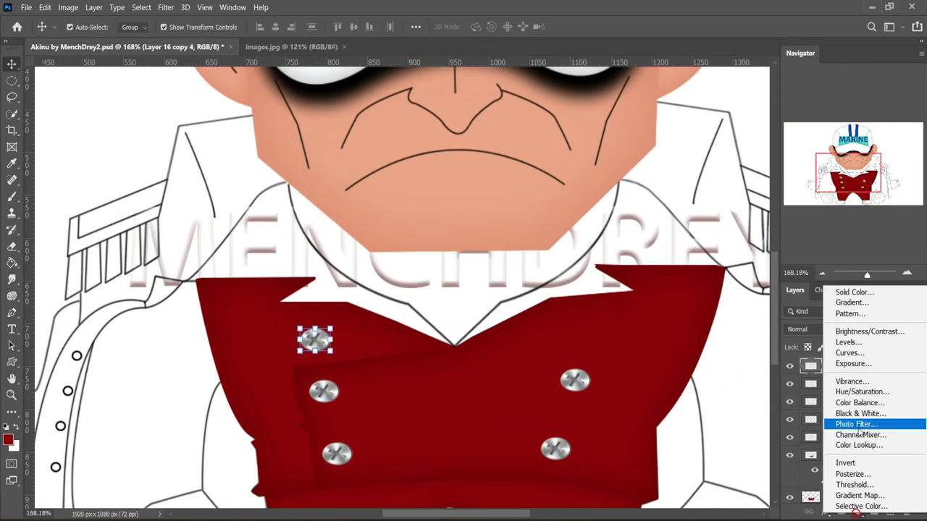
Merge the Hue/Saturation gold tint into the vest's gold button layer
left_click(844, 394)
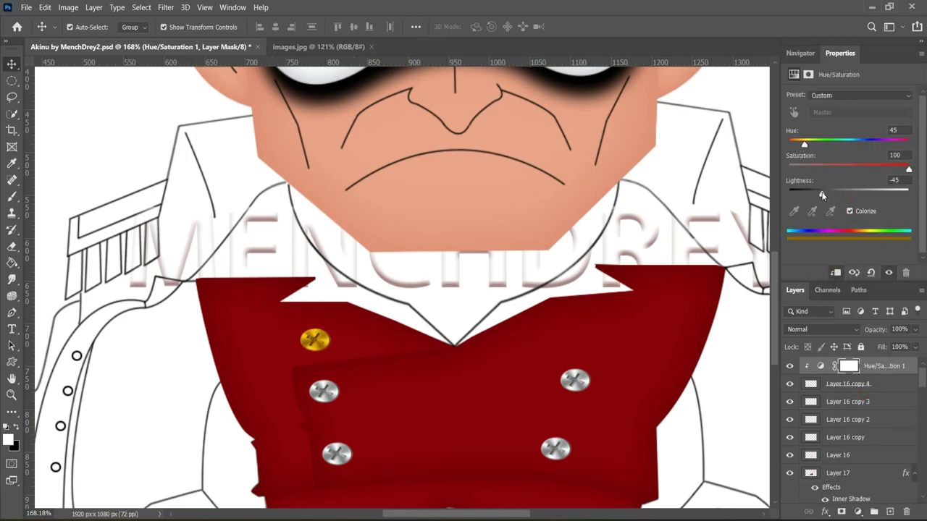
scroll(336, 377, "down", 3)
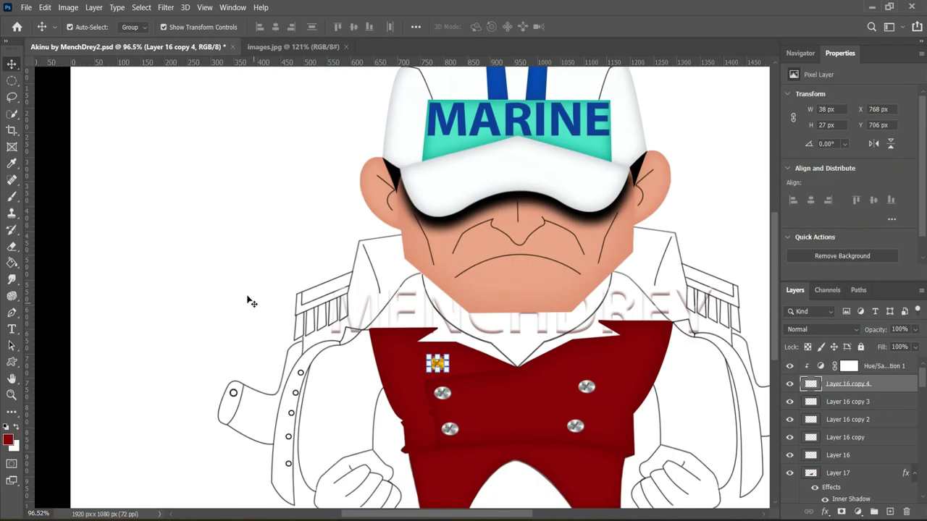
left_click(392, 384)
scroll(392, 384, "up", 2)
left_click(268, 331)
key("ctrl+j")
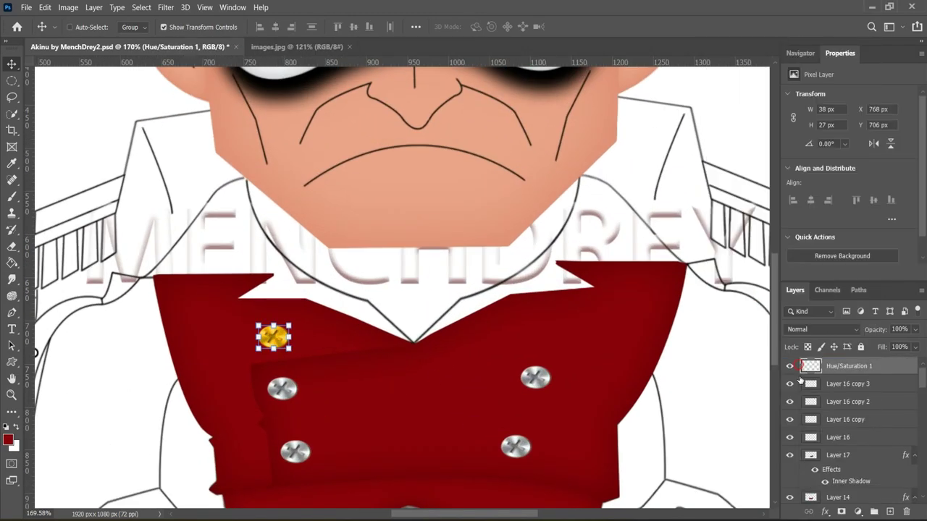
Place a gold button copy over the next silver button below it
scroll(275, 333, "up", 3)
key("ctrl+t")
left_click_drag(283, 340, 295, 425)
scroll(531, 176, "down", 3)
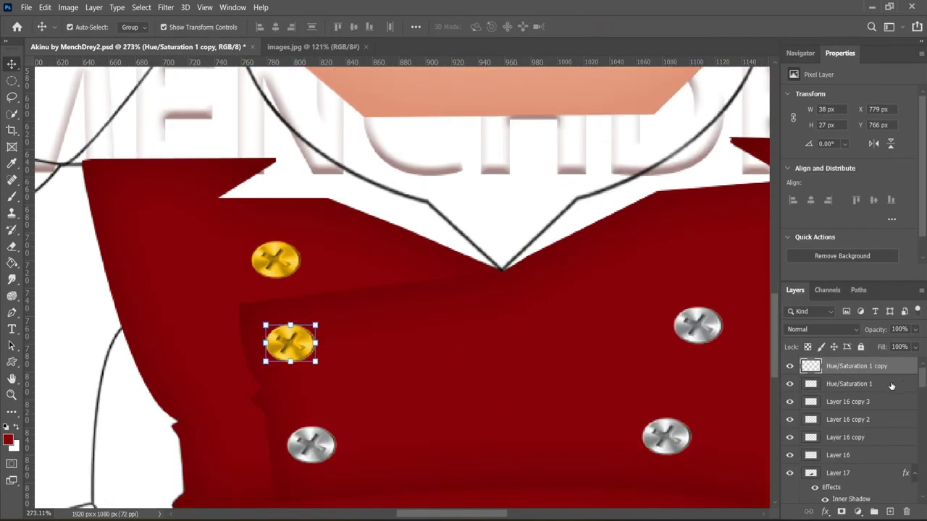
key("Return")
Cover the right-side silver buttons with gold button copies
mouse_move(290, 343)
left_mouse_down()
mouse_move(310, 444)
mouse_move(697, 329)
left_mouse_up()
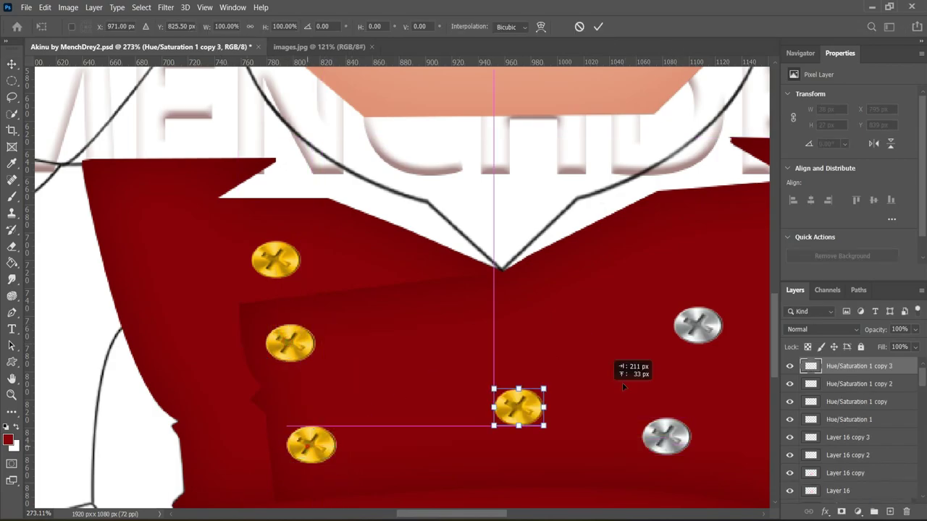
key("ctrl+t")
key("Return")
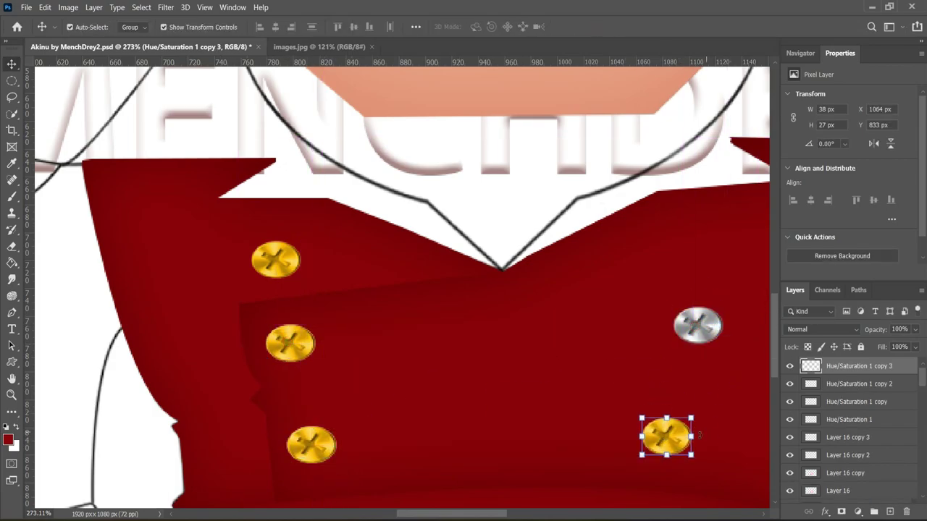
left_click_drag(666, 436, 697, 325)
scroll(795, 448, "down", 2)
scroll(405, 290, "down", 5)
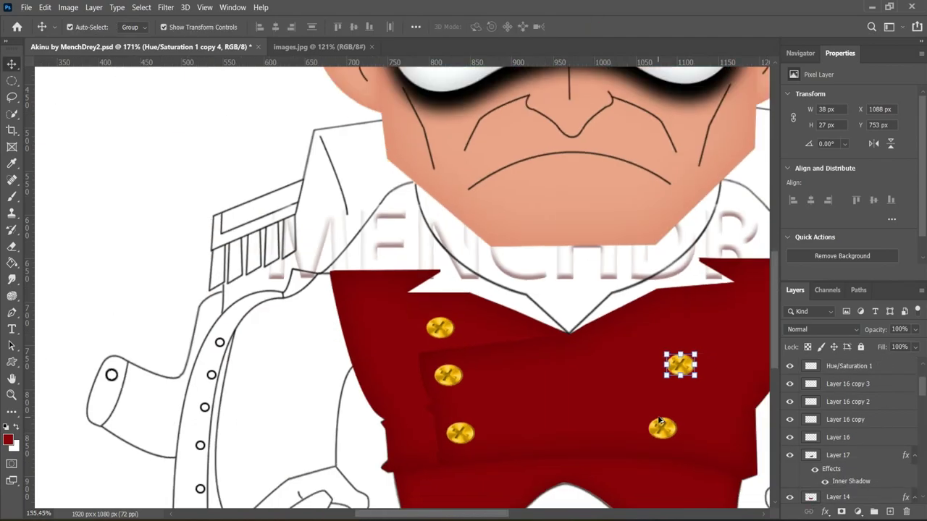
left_click(833, 494)
scroll(435, 289, "up", 5)
left_click(794, 494)
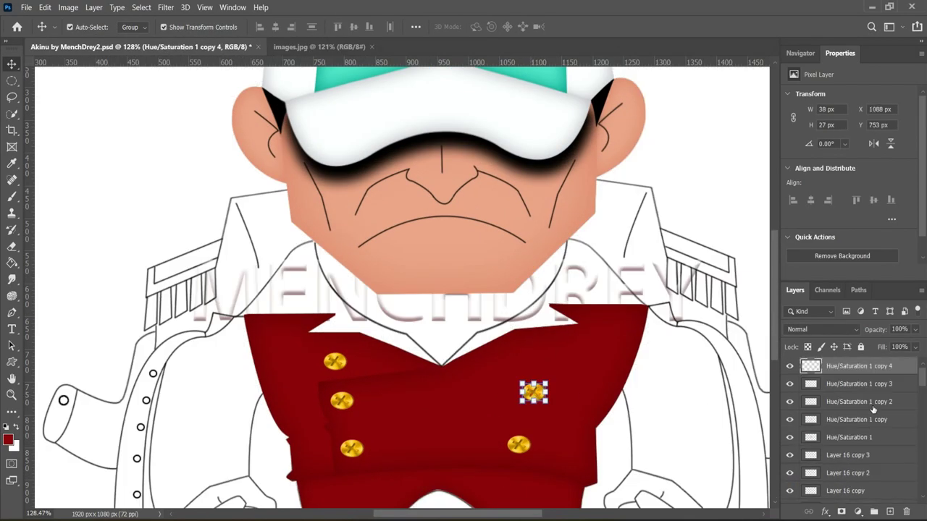
scroll(793, 461, "down", 4)
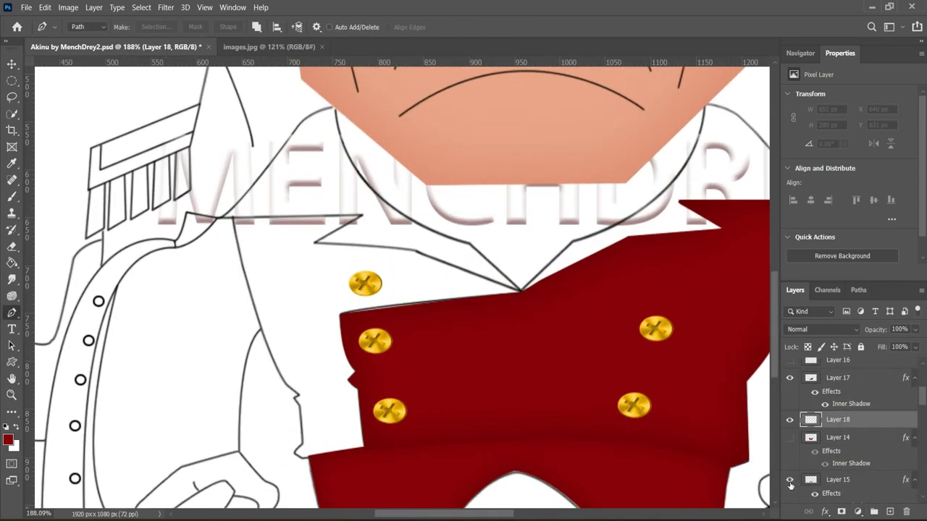
Show Layer 17 so the vest is fully red, then add an empty layer above the left vest piece
left_click(790, 480)
scroll(270, 449, "up", 3)
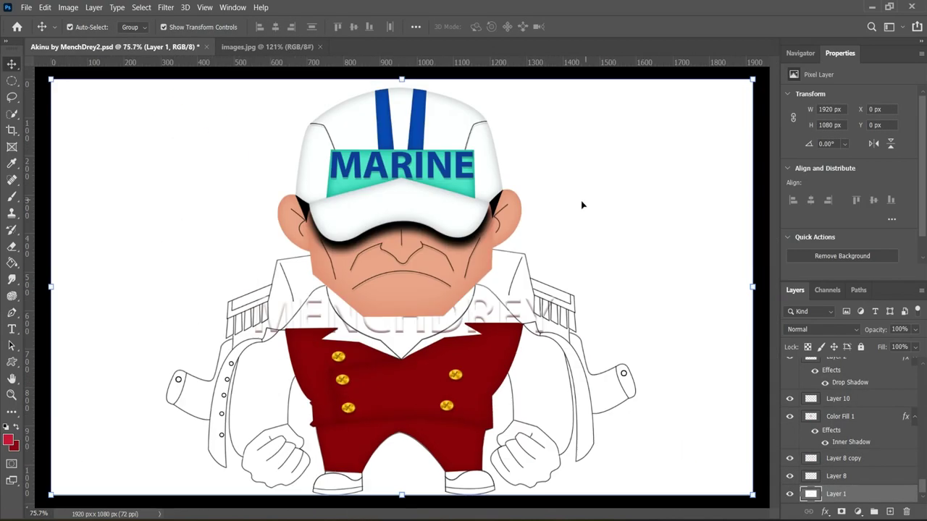
left_click(788, 473)
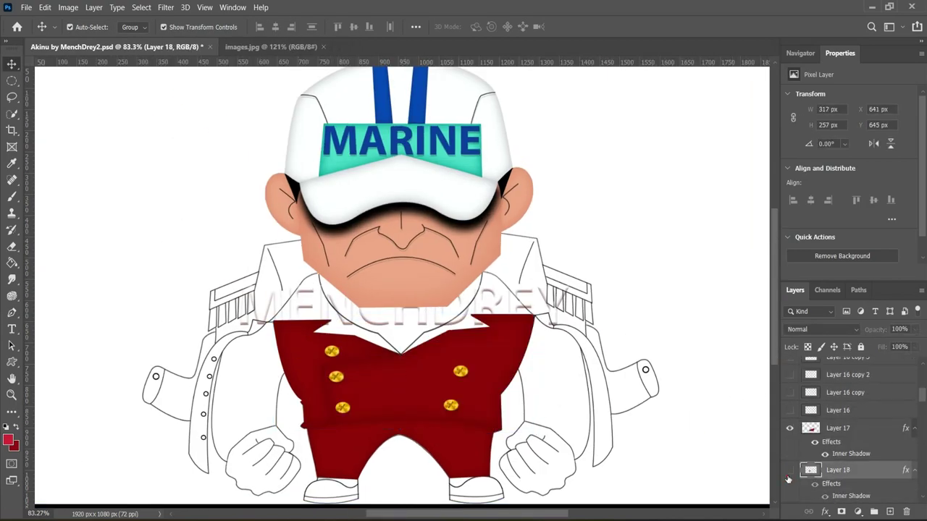
scroll(802, 404, "down", 5)
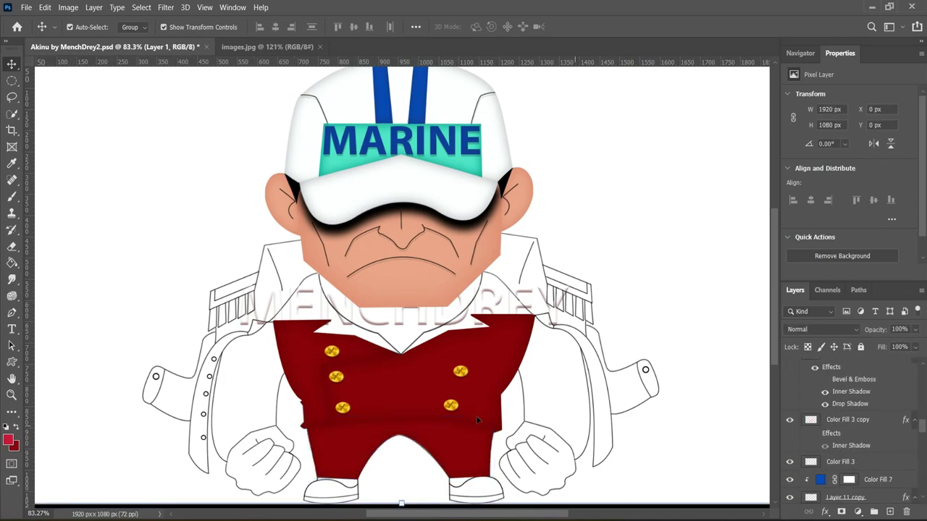
left_click(800, 451)
key("ctrl+shift+alt+n")
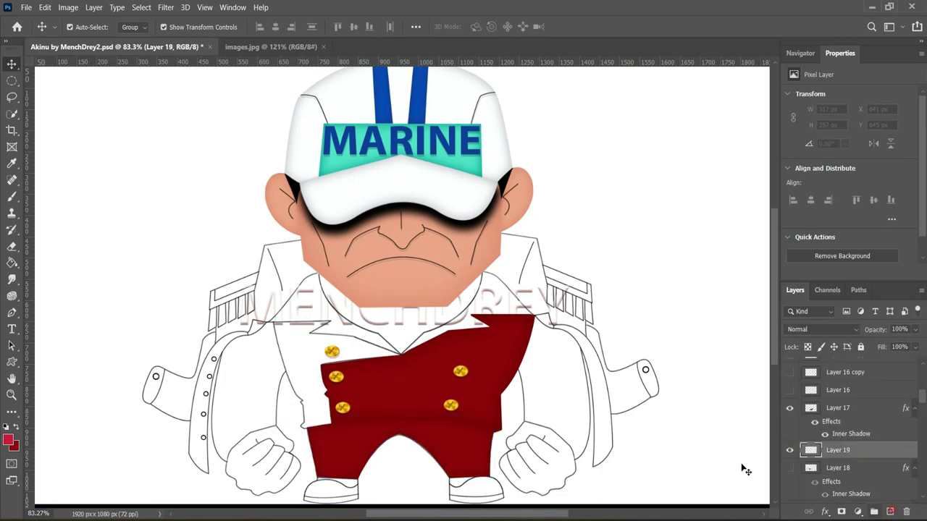
Trace the left lapel outline with the Pen tool and turn it into a selection
key("p")
scroll(586, 473, "up", 7)
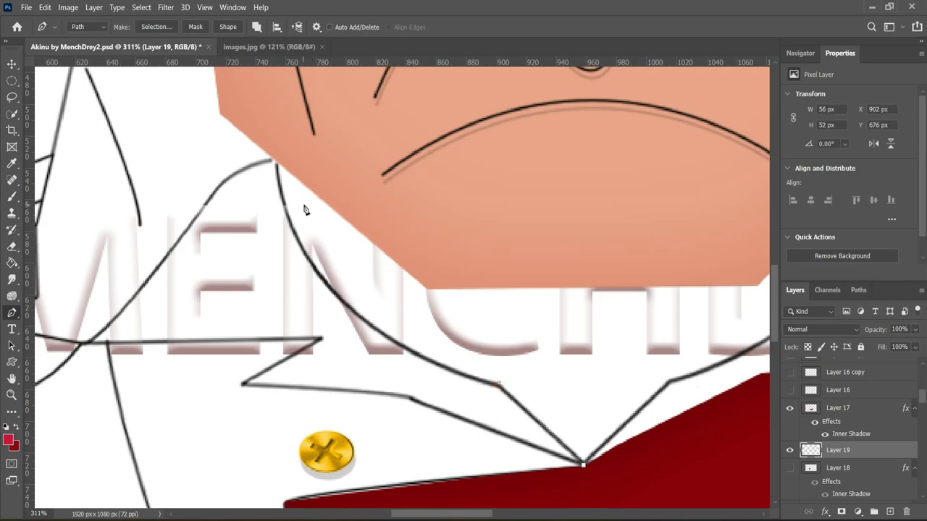
scroll(282, 122, "down", 2)
scroll(239, 141, "down", 1)
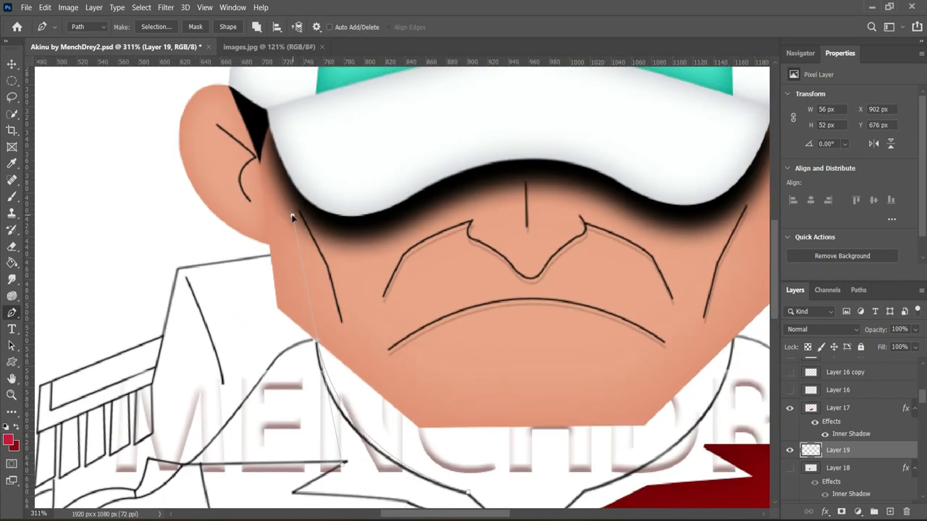
scroll(290, 205, "down", 1)
scroll(348, 319, "up", 2)
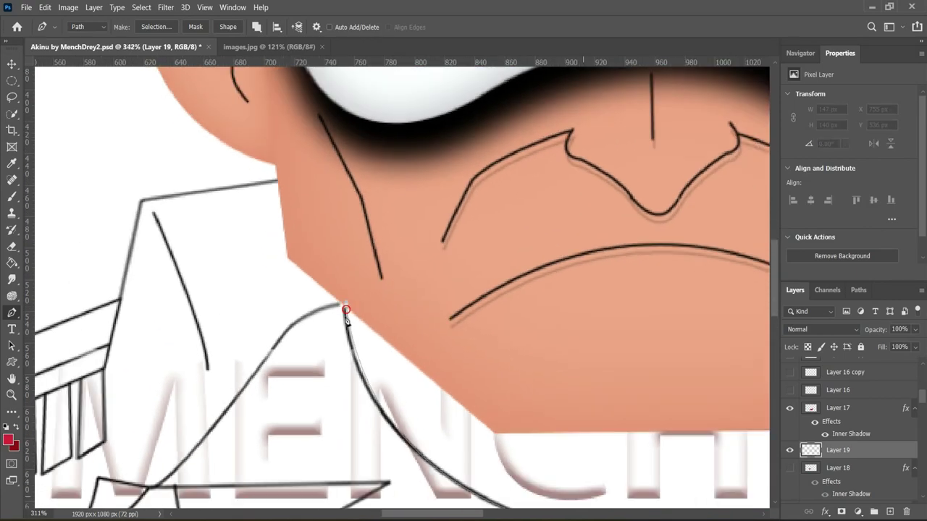
scroll(186, 423, "up", 3)
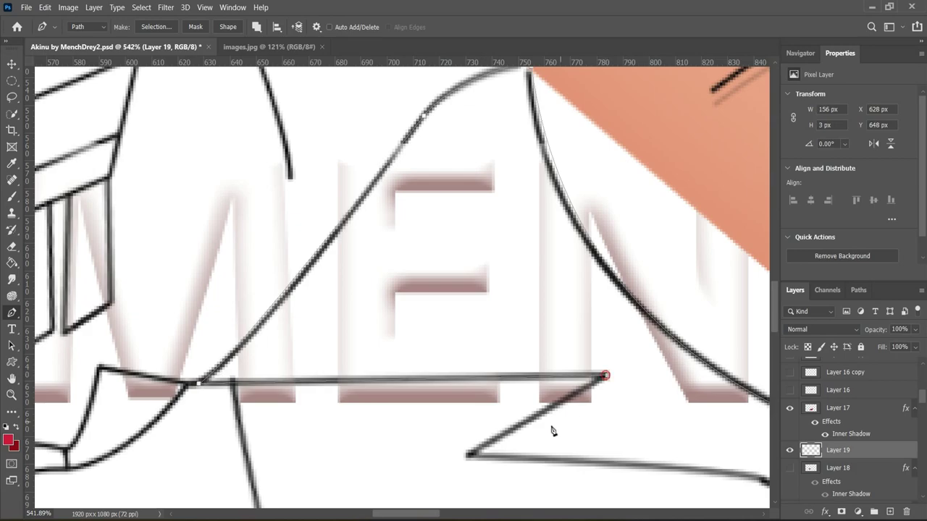
scroll(551, 431, "down", 2)
scroll(621, 377, "up", 2)
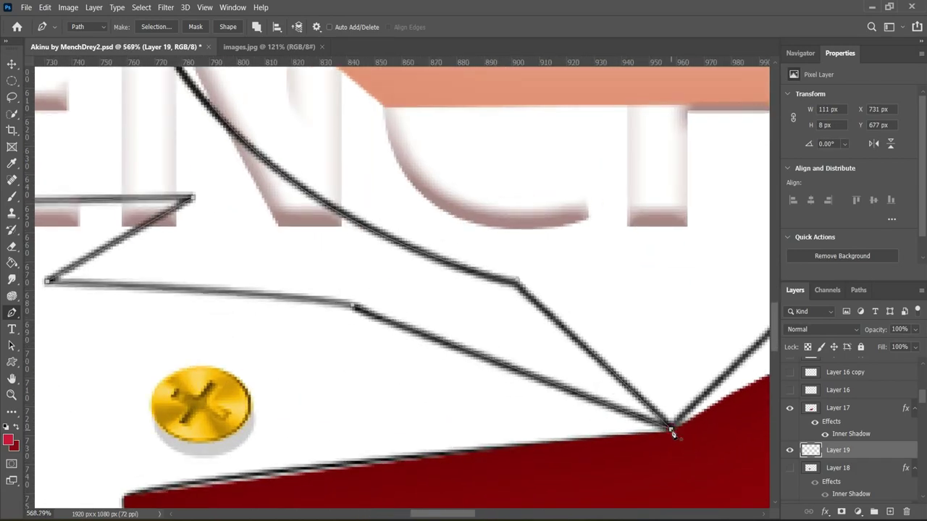
key("ctrl+0")
right_click(494, 106)
left_click(538, 173)
Fill the left lapel selection with crimson and deselect it
key("Return")
key("g")
left_click(414, 348)
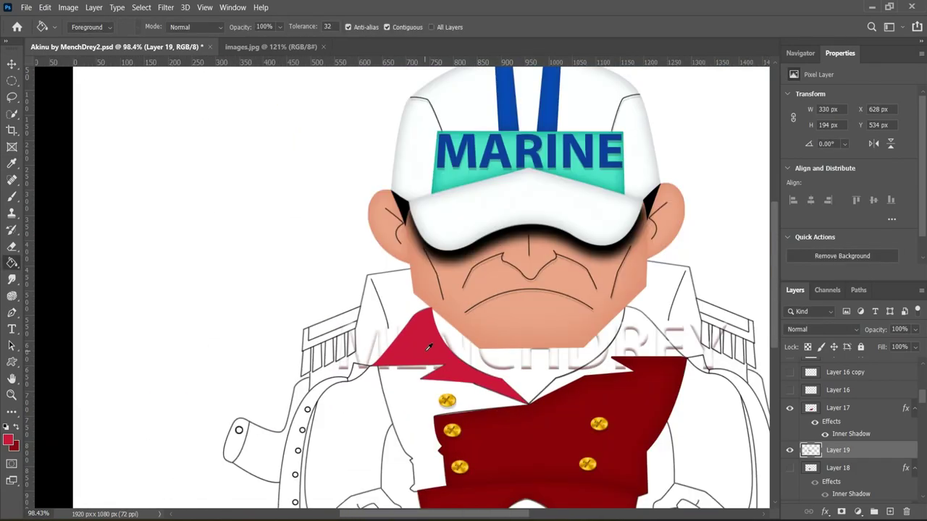
scroll(429, 348, "up", 2)
key("v")
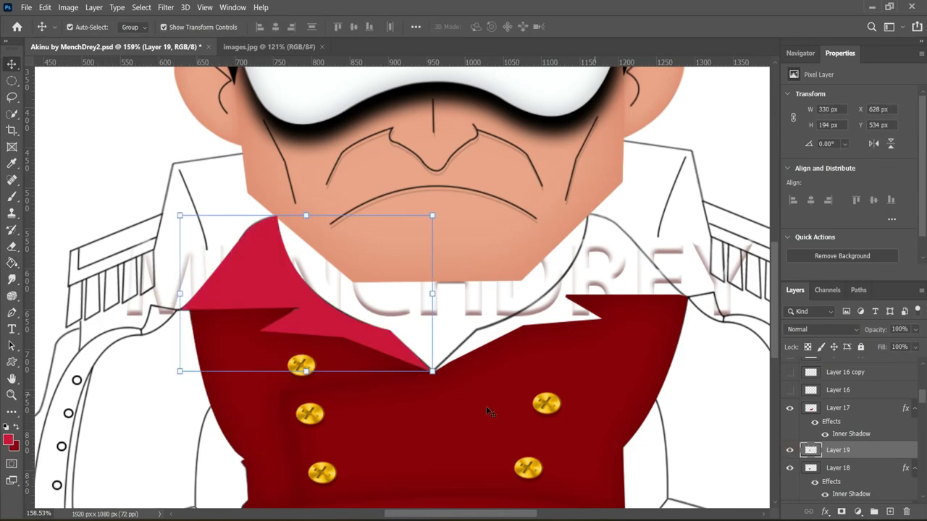
scroll(642, 391, "down", 2)
Give the lapel layer a dark red inner shadow
right_click(838, 449)
left_click(706, 6)
left_click(631, 374)
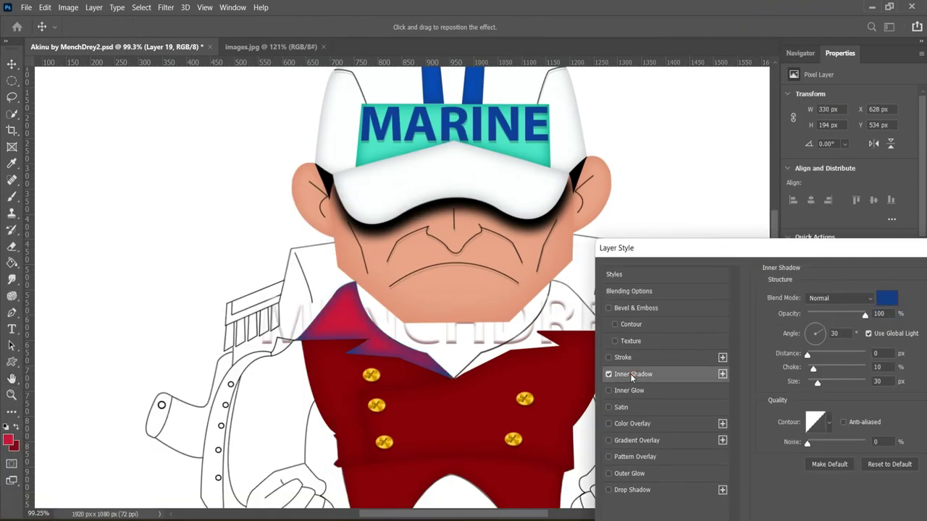
left_click(886, 299)
left_click(892, 318)
key("Escape")
double_click(843, 452)
left_click(404, 334)
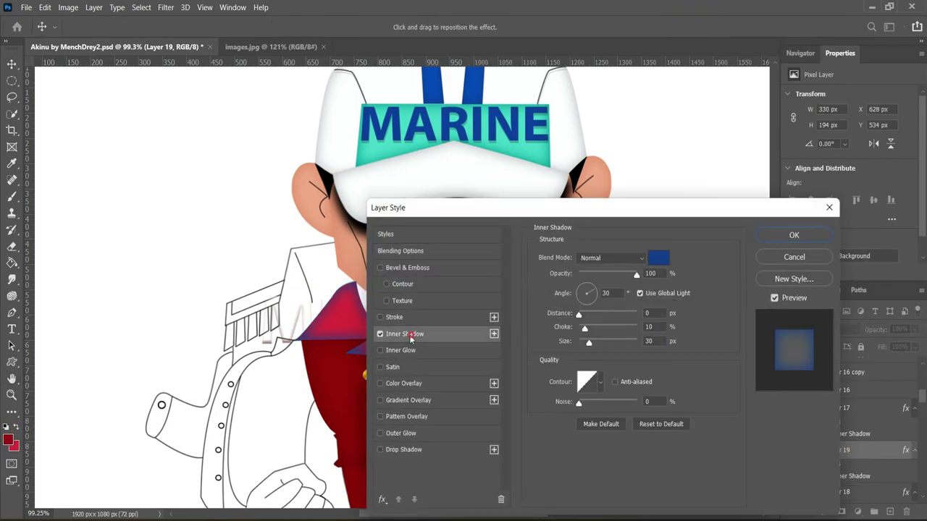
left_click(658, 258)
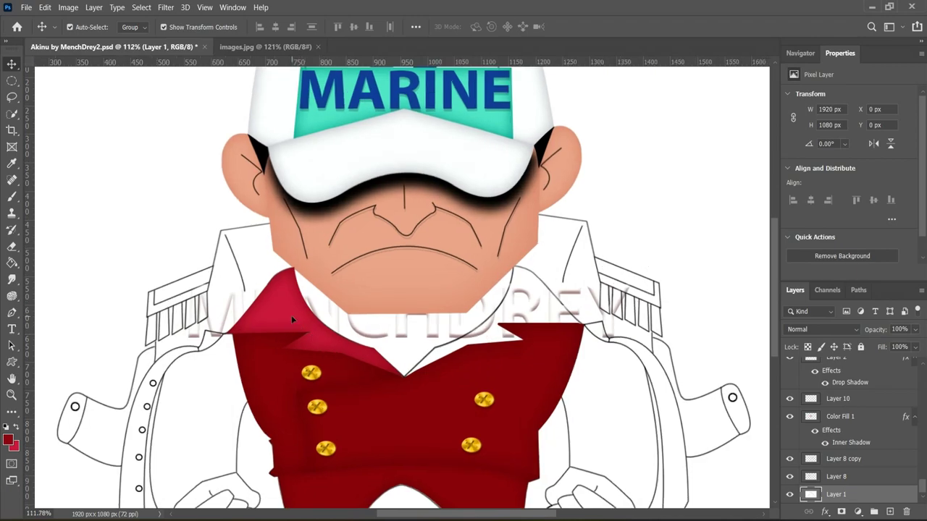
left_click(291, 315)
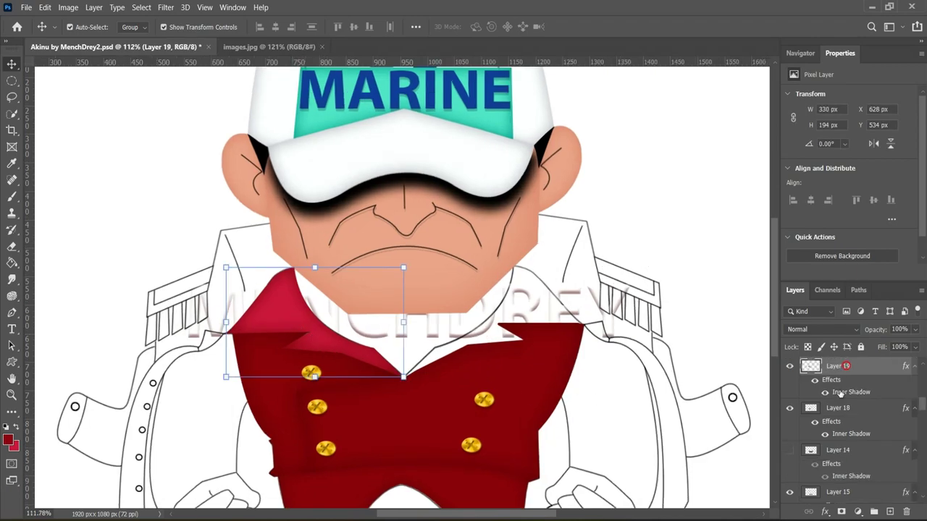
Duplicate the crimson lapel layer for mirroring
key("t")
key("ctrl+j")
key("ctrl+j")
key("ctrl+t")
Move the mirrored lapel copy to the collar's right side and tilt it to fit the neckline
left_click_drag(299, 321, 507, 347)
scroll(499, 346, "up", 2)
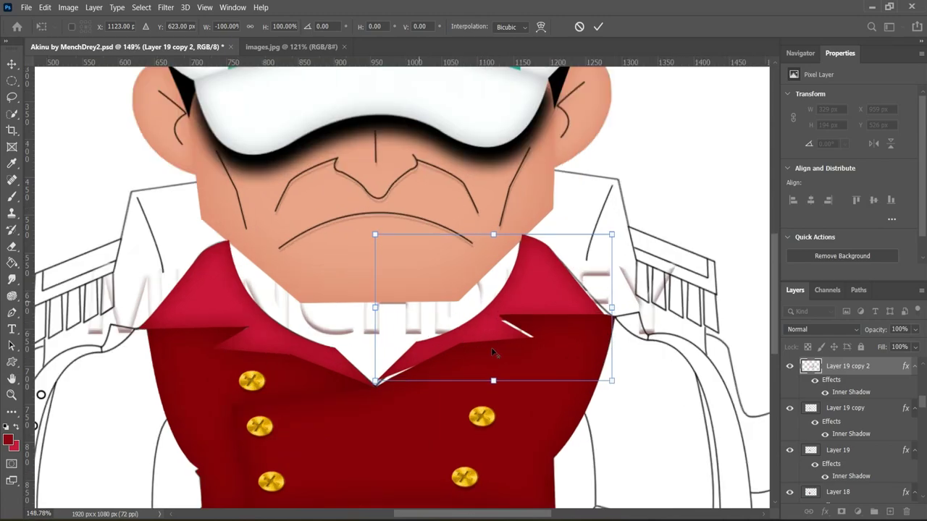
scroll(492, 353, "up", 2)
left_click_drag(642, 209, 641, 221)
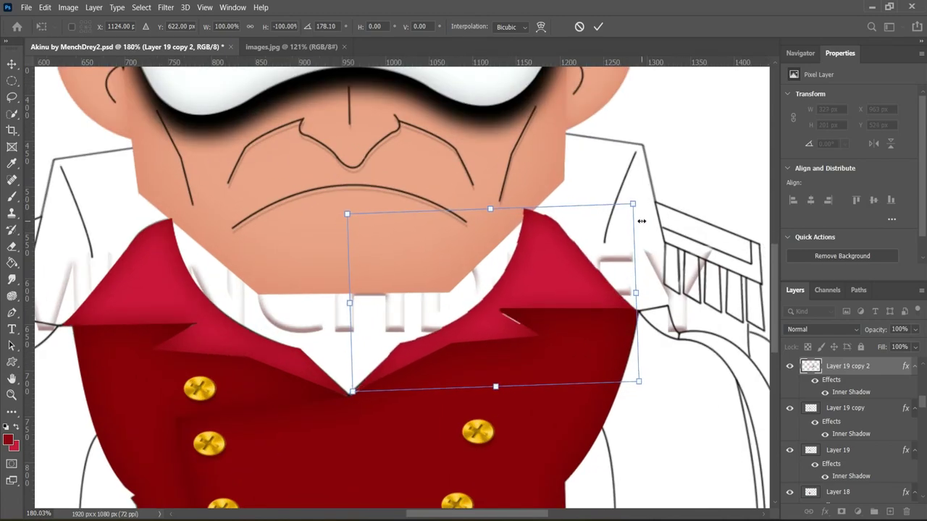
left_click_drag(642, 221, 639, 202)
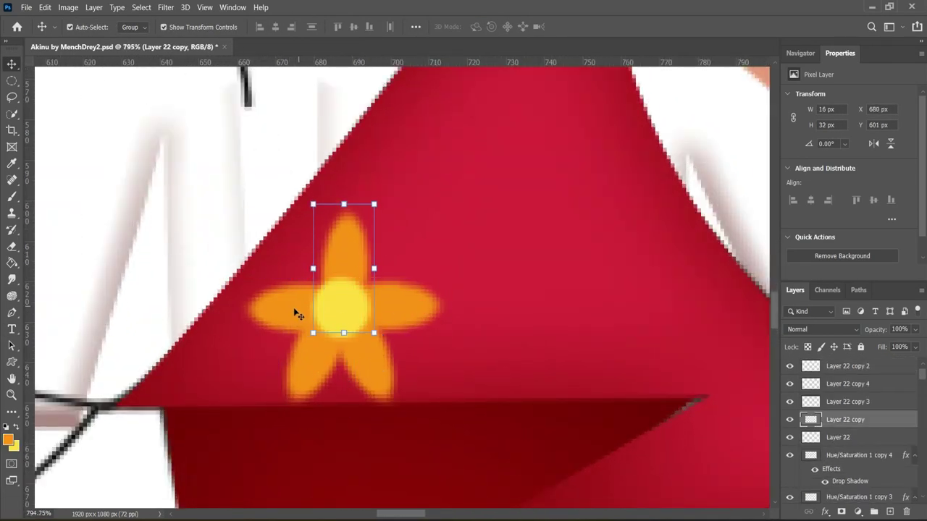
Adjust the orange flower's petals and commit the small flower's transform
left_click(399, 306)
left_click(280, 306)
left_click(404, 310)
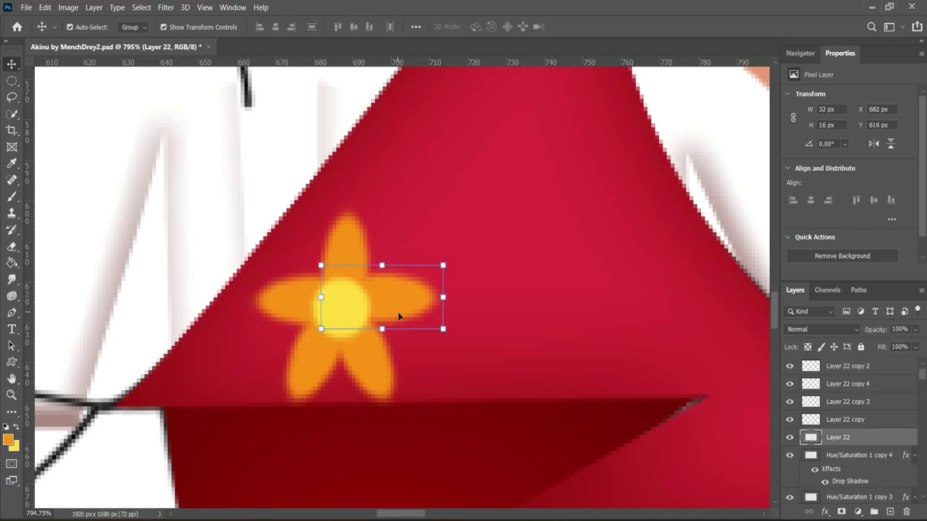
left_click(380, 373)
left_click(308, 362)
left_click(389, 362)
left_click_drag(317, 362, 312, 362)
left_click(340, 270)
left_click(282, 301)
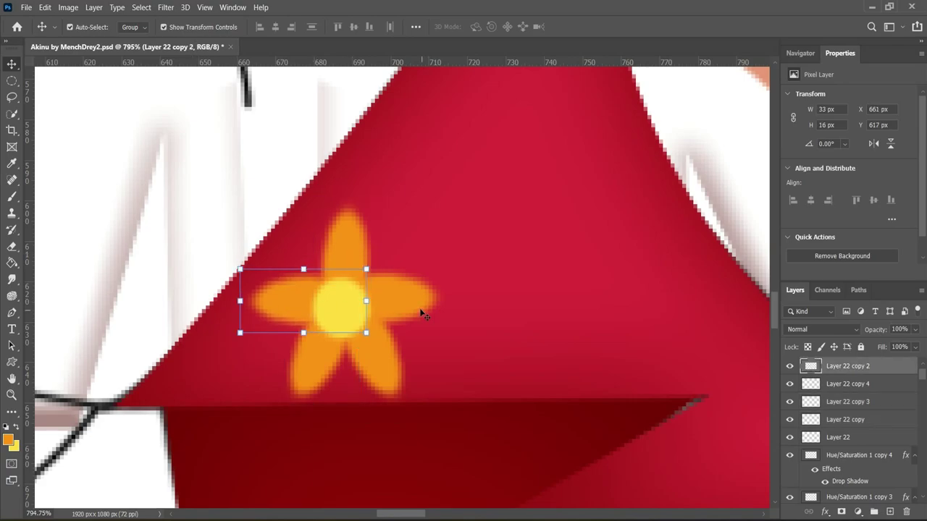
left_click(477, 307)
left_click(424, 303)
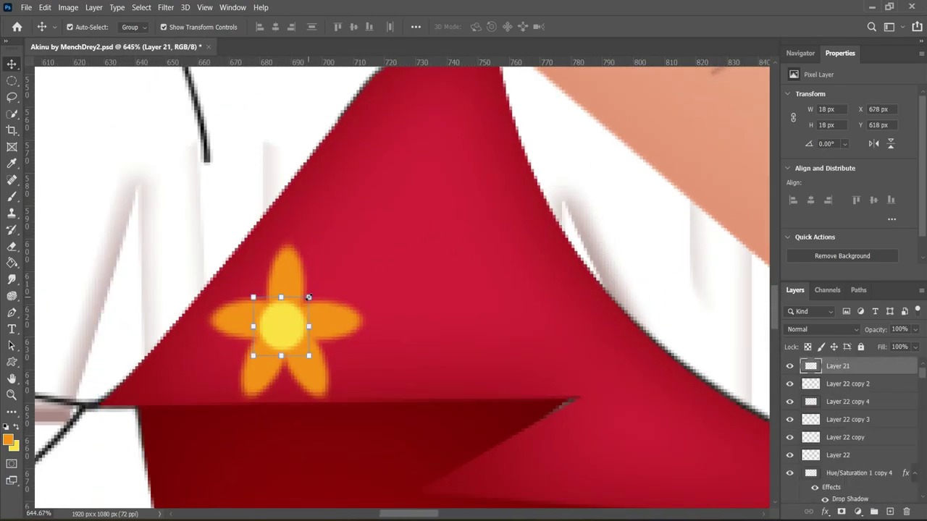
left_click(308, 297)
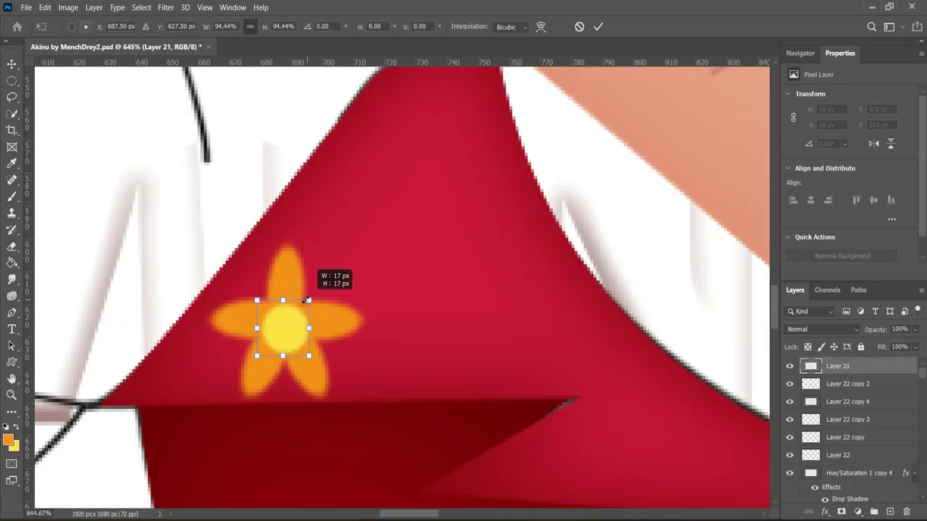
key("Return")
Select the flower layers and move a flower copy up to the collar tip
scroll(455, 260, "down", 5)
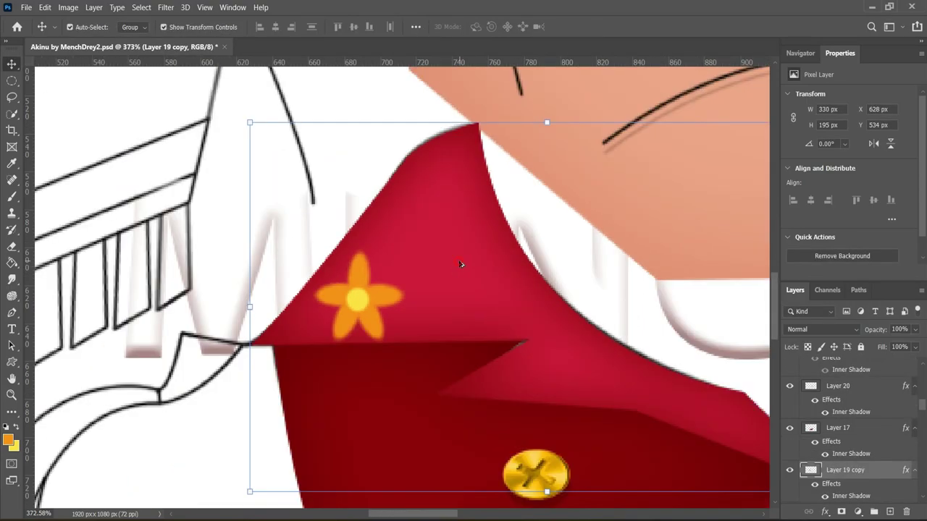
left_click(789, 461, "shift")
right_click(840, 384)
left_click(875, 401)
right_click(838, 395)
key("Escape")
mouse_move(382, 254)
left_mouse_down()
mouse_move(445, 178)
mouse_move(513, 342)
left_mouse_up()
Rotate the middle flower to follow the collar's angle
key("ctrl+alt+t")
scroll(706, 297, "up", 1)
key("Escape")
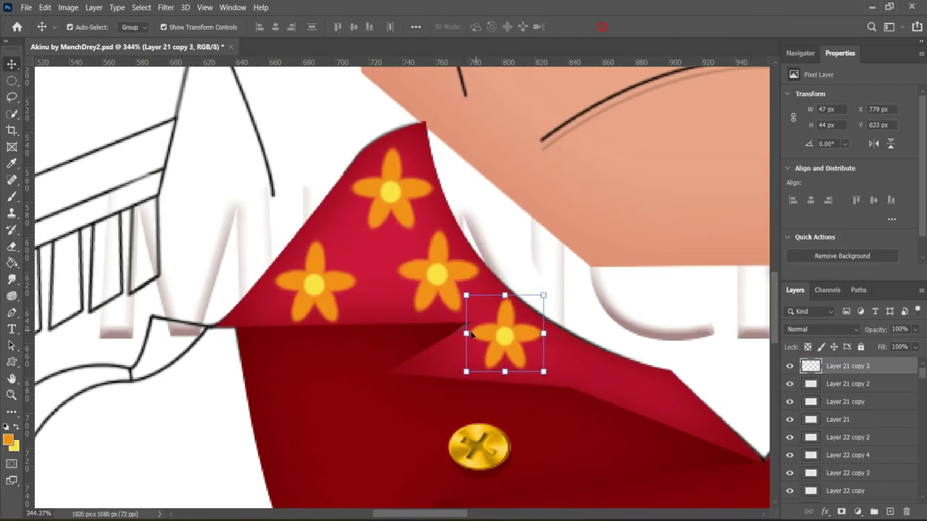
scroll(510, 333, "down", 3)
scroll(255, 239, "up", 2)
key("ctrl+t")
mouse_move(255, 239)
left_mouse_down()
mouse_move(239, 182)
mouse_move(191, 178)
left_mouse_up()
left_click(598, 27)
Shrink the top flower, add a smaller copy lower on the collar, and add a neck layer
left_click(165, 197)
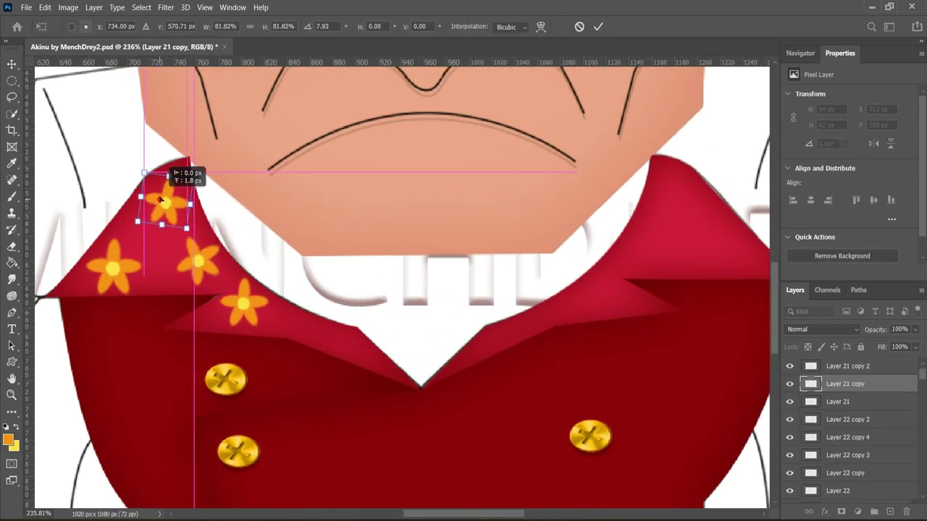
left_click(115, 269)
scroll(836, 403, "down", 3)
key("ctrl+t")
mouse_move(147, 236)
left_mouse_down()
mouse_move(144, 246)
mouse_move(240, 309)
mouse_move(292, 322)
left_mouse_up()
key("Return")
left_click_drag(313, 303, 354, 342)
left_click(598, 27)
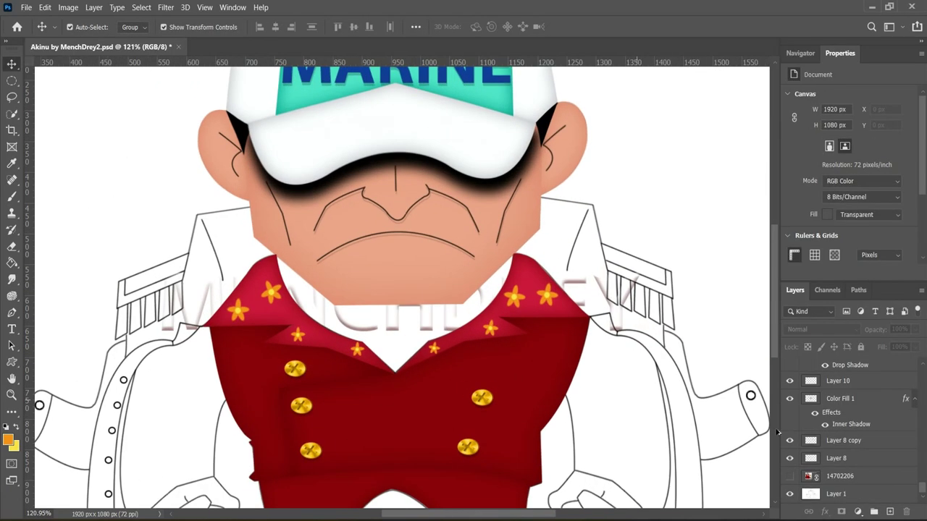
left_click(840, 476)
left_click(890, 512)
Trace the neck gap under the chin with the Pen tool and make it a selection
key("p")
scroll(333, 297, "up", 5)
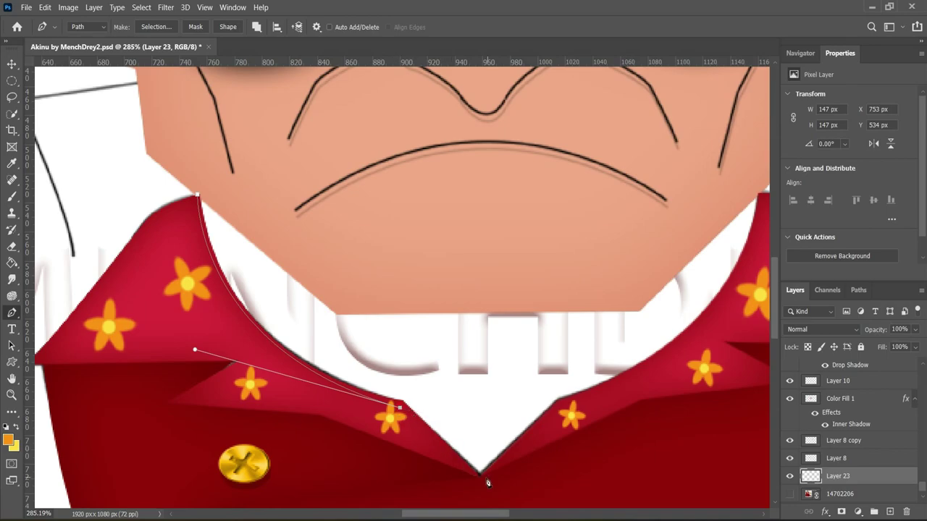
left_click(562, 407)
scroll(562, 407, "down", 5)
scroll(685, 236, "up", 5)
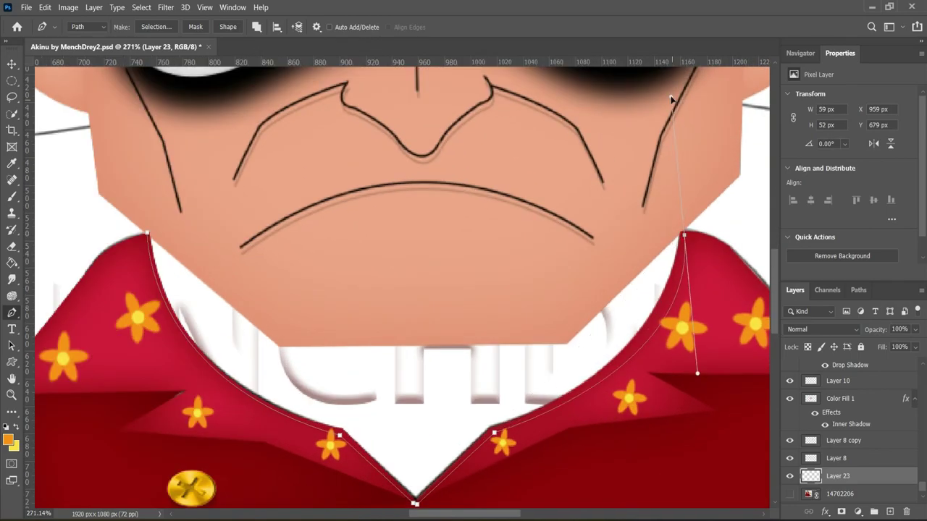
left_click(150, 230)
scroll(161, 265, "down", 2)
right_click(337, 384)
left_click(666, 128)
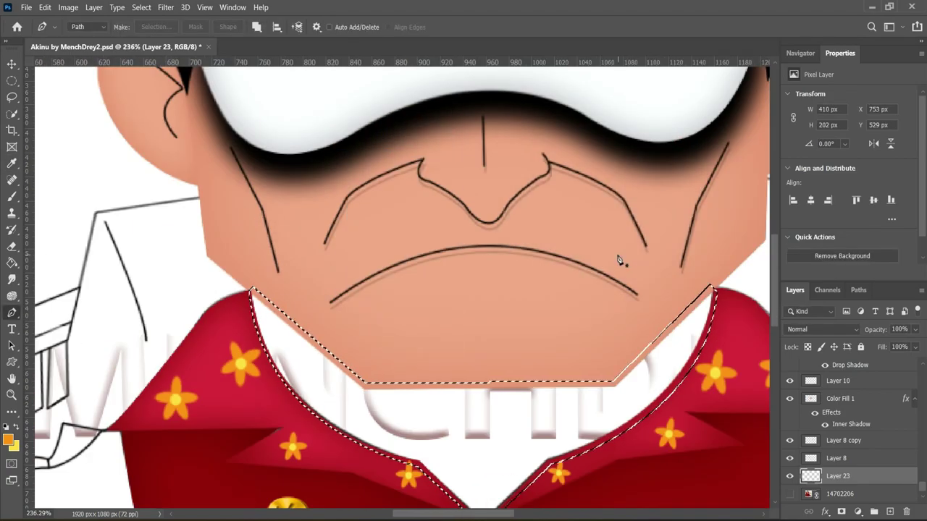
Fill the neck selection with peach e9a886, deselect, and open the layer's styles
left_click(8, 439)
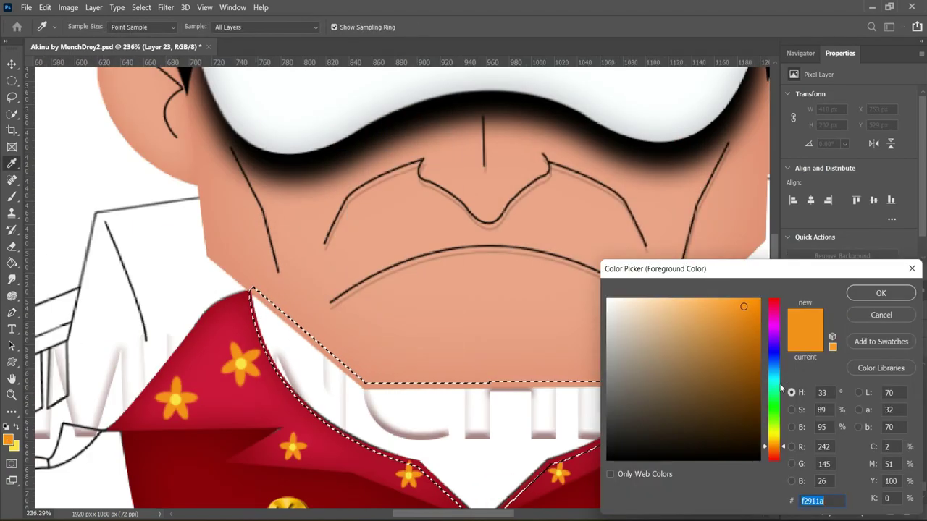
type("e9a")
type("886")
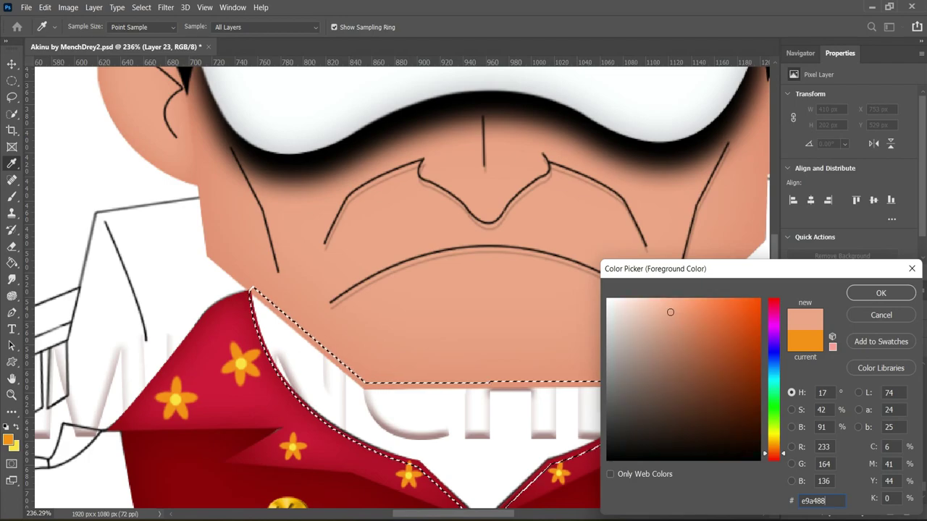
key("Return")
key("p")
key("alt+BackSpace")
key("ctrl+d")
scroll(461, 432, "down", 2)
double_click(869, 476)
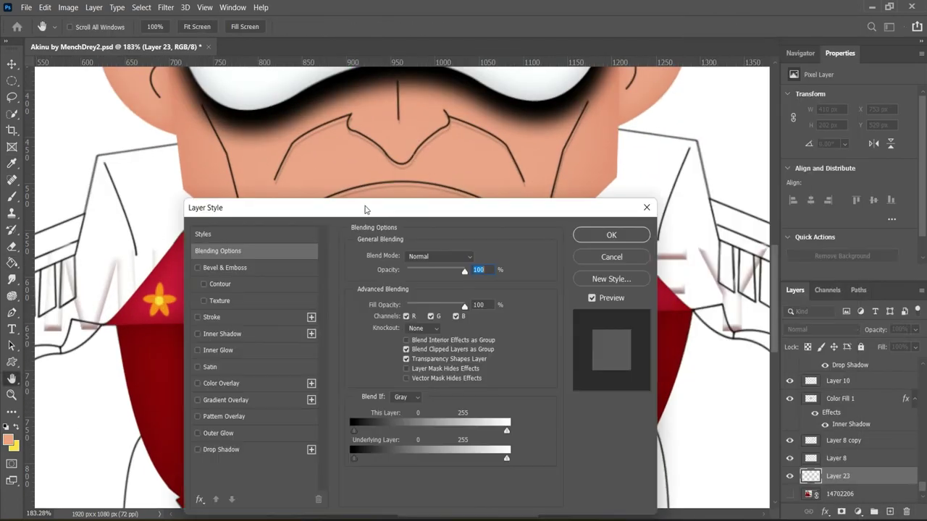
Give the neck layer an inner shadow in salmon d9786b with size 60
left_click_drag(217, 201, 586, 210)
left_click(585, 341)
left_click(849, 266)
type("d9")
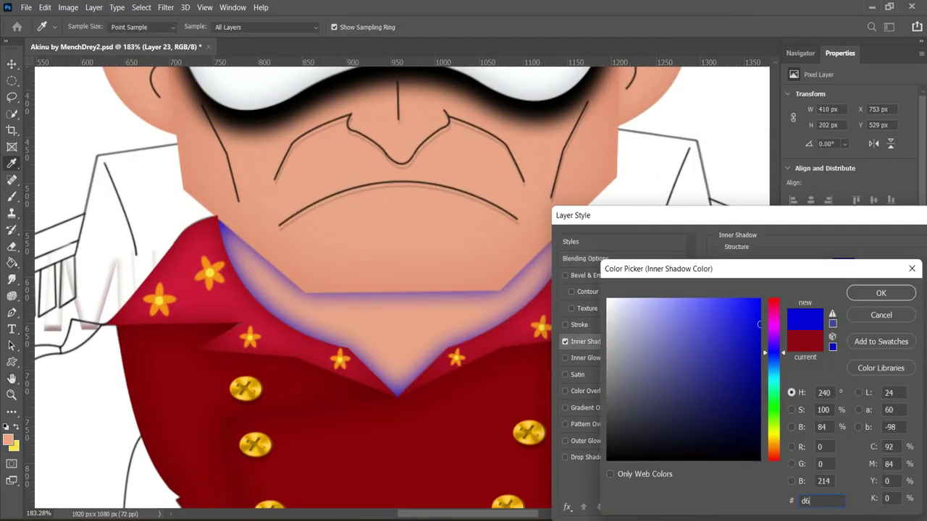
type("786b")
key("Return")
double_click(833, 348)
type("6")
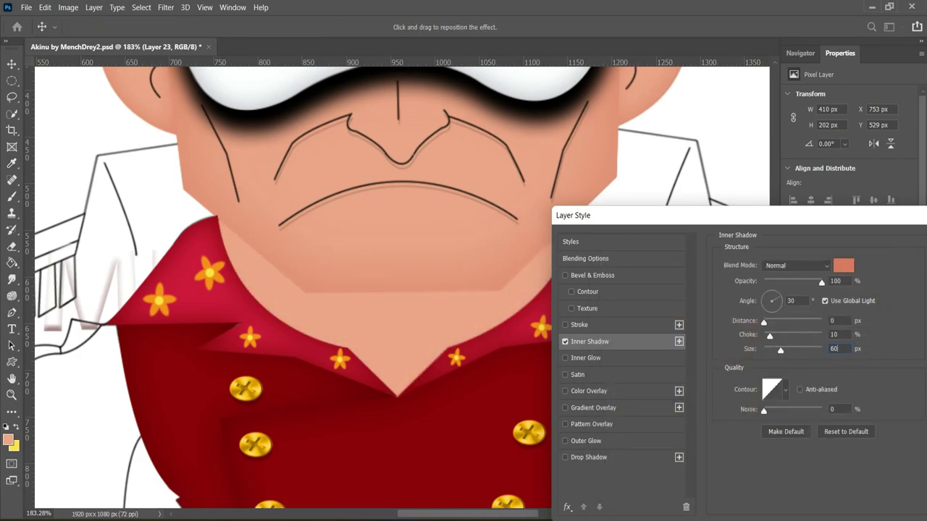
type("0")
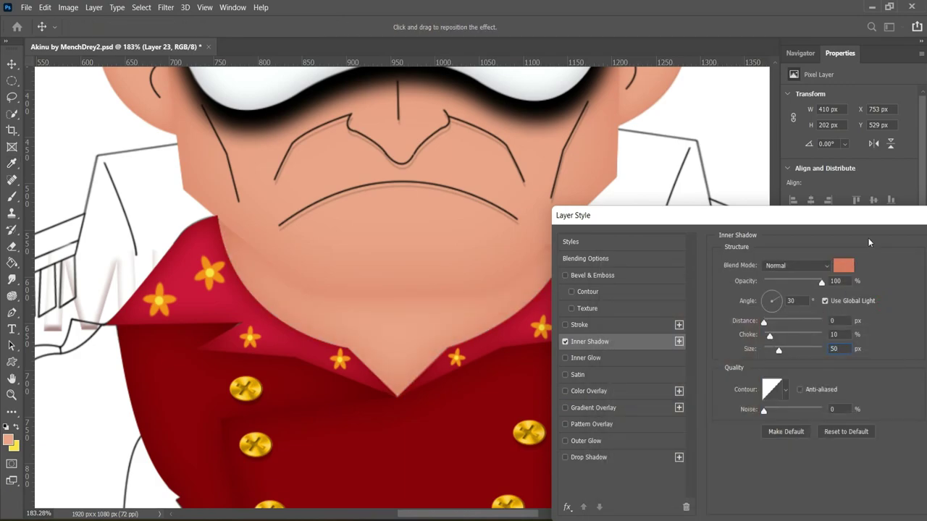
key("Return")
Add a drop shadow of size 2 to the face's Color Fill 1 layer
scroll(468, 367, "down", 3)
left_click(836, 494)
left_click(840, 366)
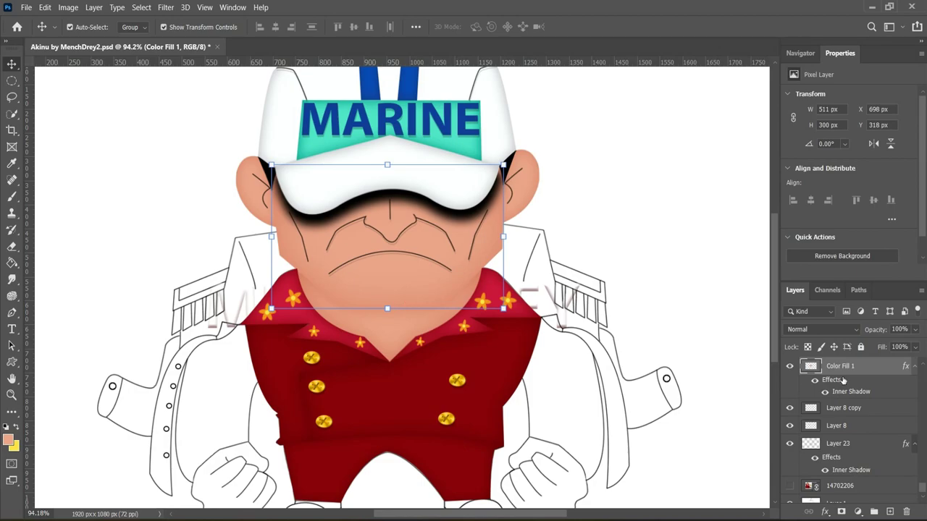
double_click(883, 366)
left_click_drag(463, 207, 598, 204)
left_click(564, 445)
double_click(815, 336)
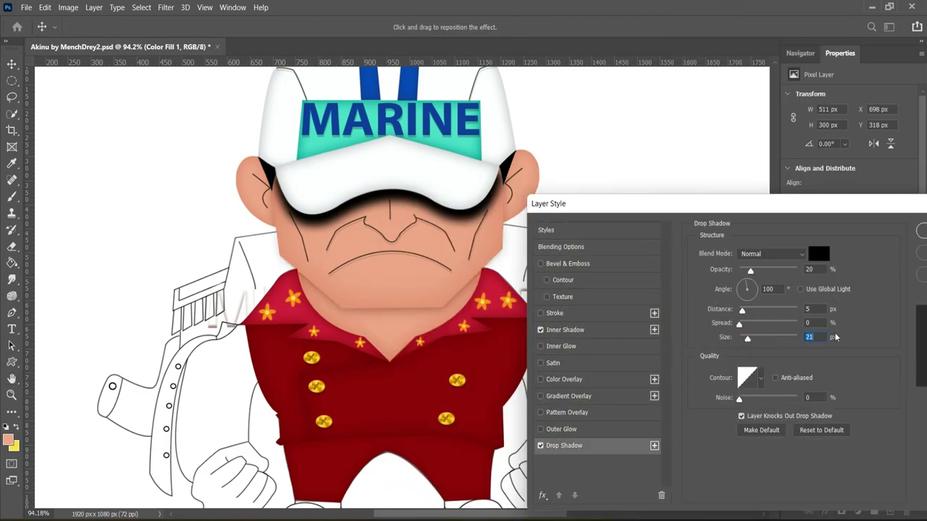
left_click_drag(862, 206, 812, 209)
type("2")
key("Return")
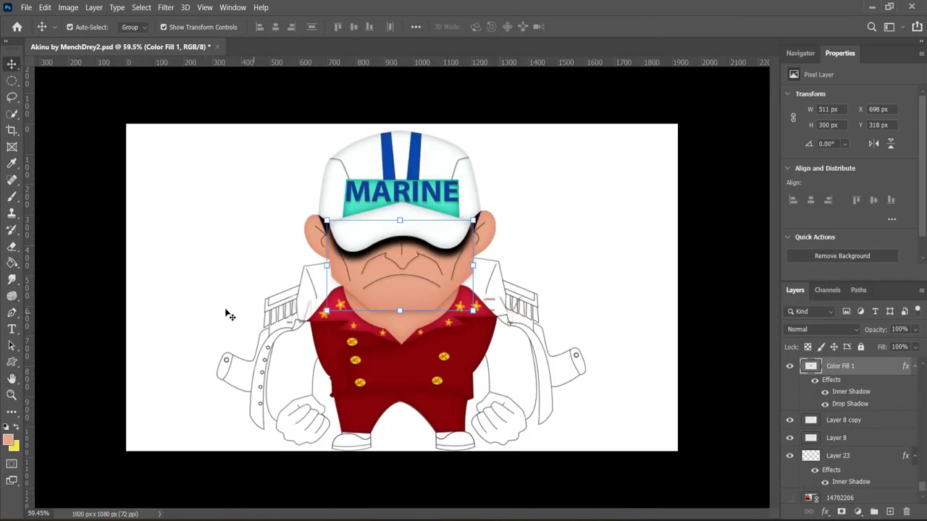
Add a drop shadow to the first collar layer
right_click(846, 365)
left_click(854, 6)
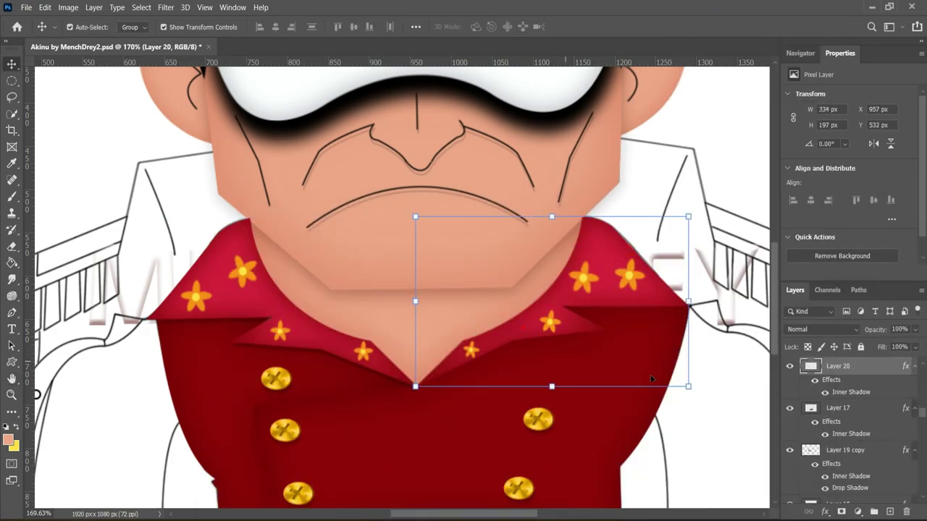
right_click(840, 369)
left_click(812, 120)
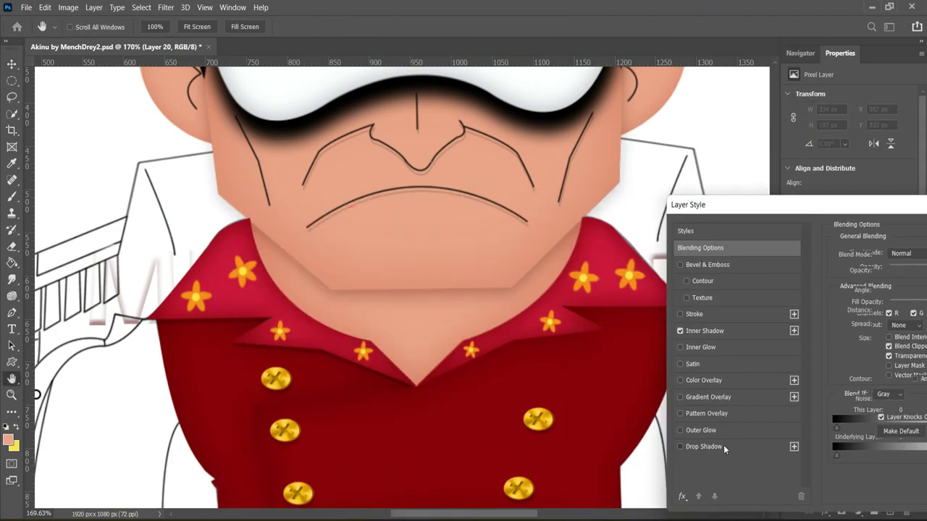
left_click_drag(724, 201, 420, 248)
left_click(393, 490)
key("Return")
key("ctrl+0")
scroll(567, 449, "up", 3)
Add a drop shadow to another collar layer and review Layer 18's style settings
right_click(840, 420)
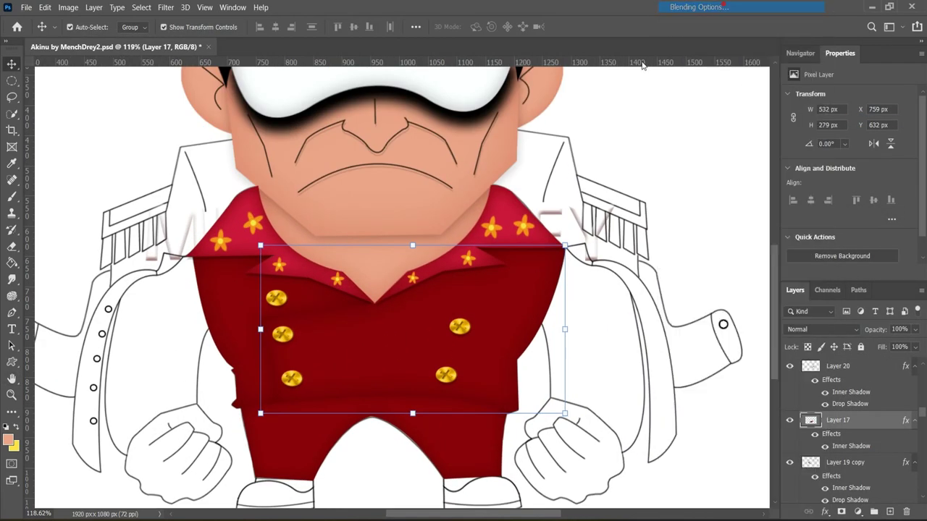
left_click(695, 7)
left_click(691, 436)
left_click(667, 436)
key("Return")
right_click(839, 470)
left_click(818, 7)
key("Return")
key("ctrl+0")
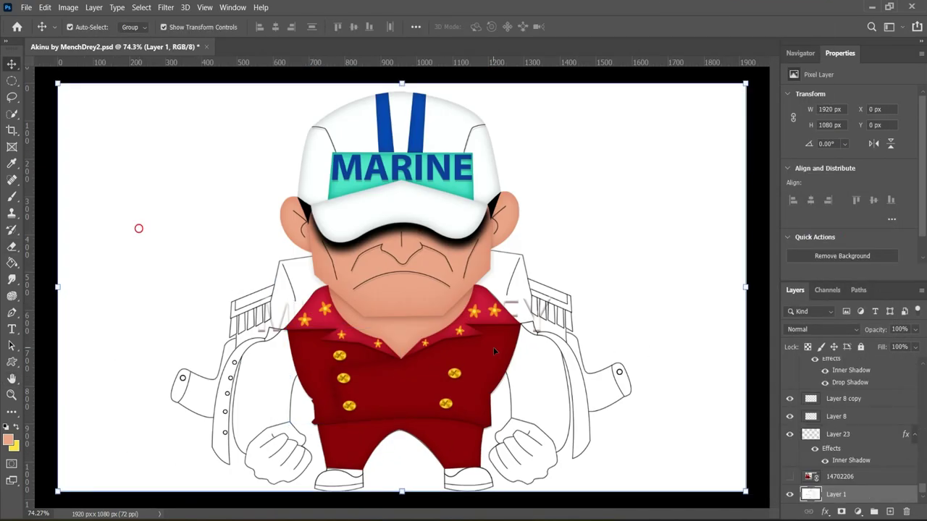
Create a new layer above the shoe layer and switch to the Pen tool
left_click(302, 372)
scroll(393, 480, "up", 2)
scroll(474, 460, "up", 2)
scroll(474, 461, "up", 3)
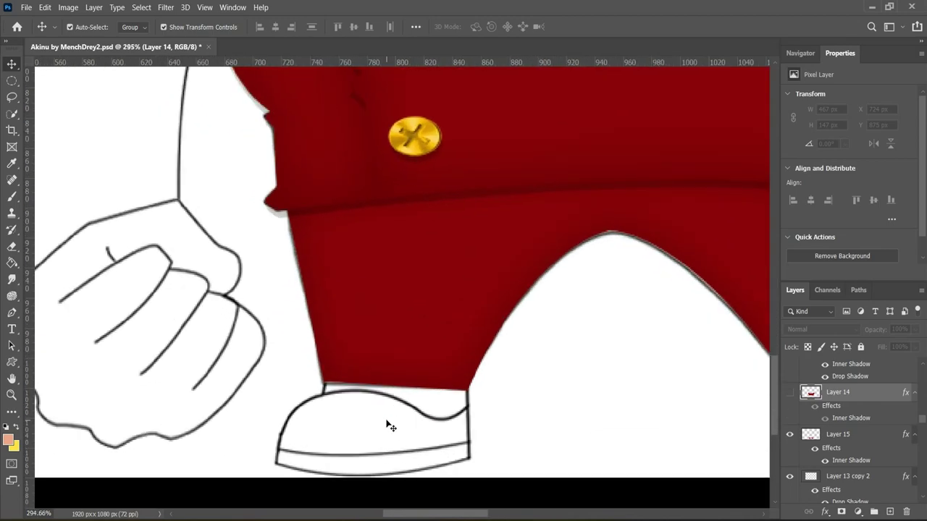
key("ctrl+shift+alt+n")
key("p")
scroll(533, 397, "up", 1)
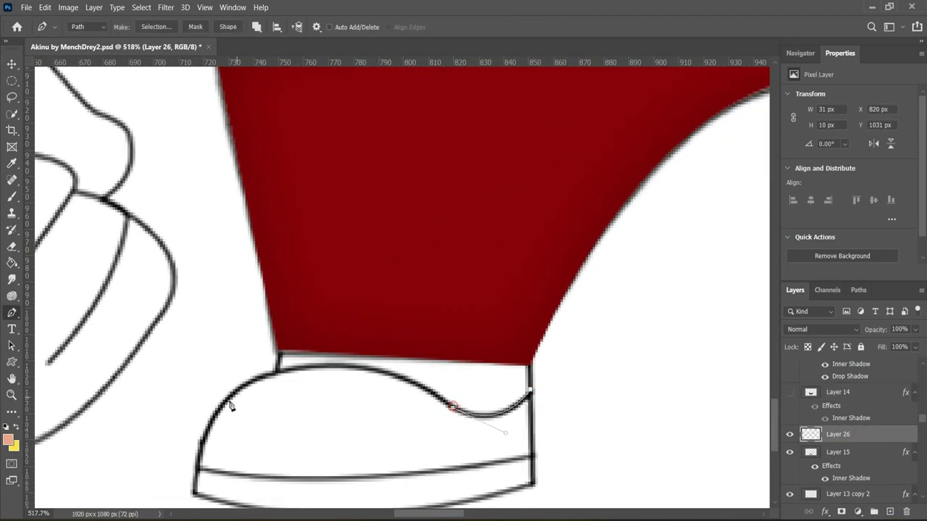
scroll(202, 473, "down", 1)
scroll(206, 449, "down", 2)
scroll(199, 434, "down", 2)
scroll(173, 464, "down", 1)
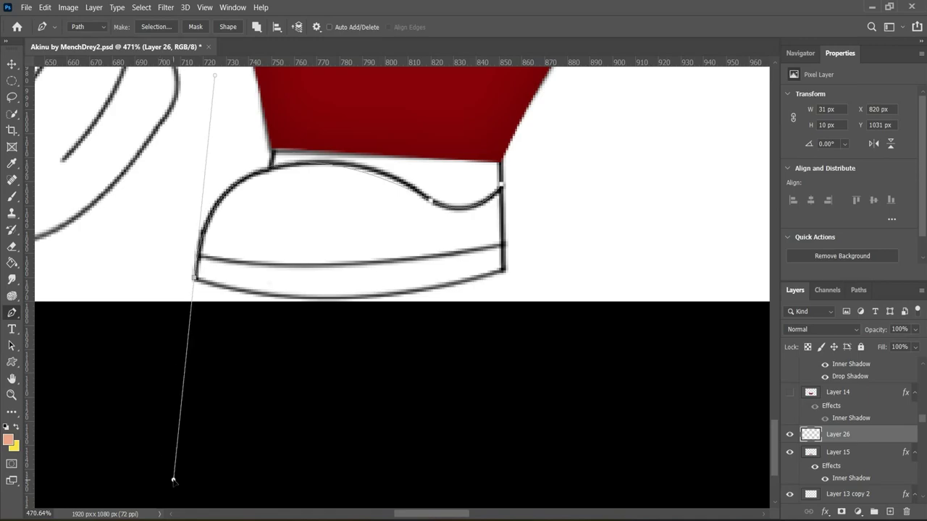
scroll(161, 482, "up", 2)
scroll(195, 234, "down", 1)
scroll(435, 222, "up", 1)
Place path points and adjust the outline along the left shoe top
left_click(294, 325)
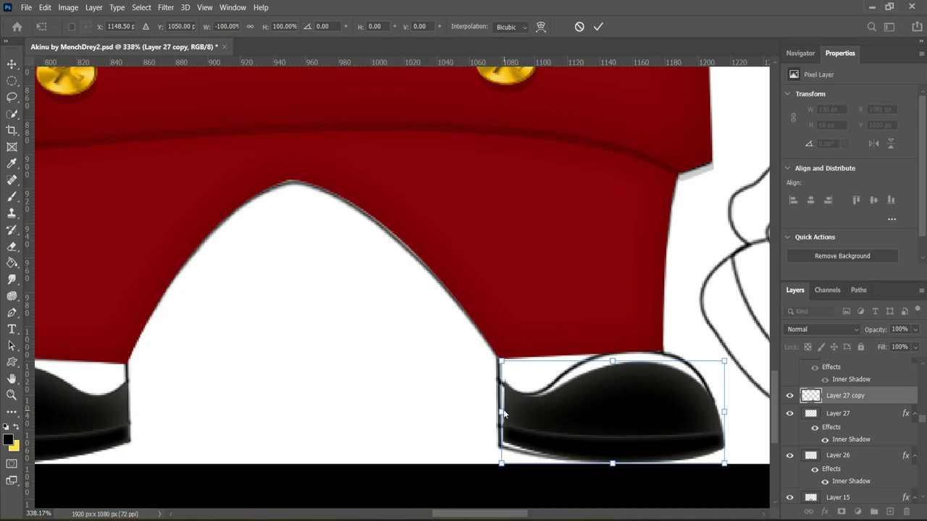
left_click_drag(501, 411, 507, 391)
left_click_drag(613, 463, 623, 431)
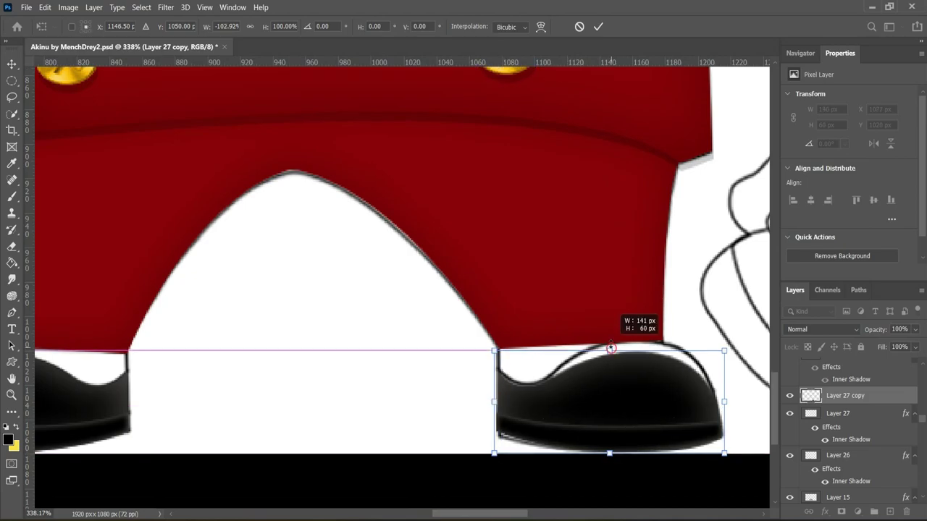
left_click_drag(613, 361, 630, 348)
scroll(632, 390, "down", 2)
scroll(632, 390, "up", 2)
Warp the shoe outline so its top-left edge meets the trouser hem
right_click(595, 152)
left_click(621, 239)
left_click_drag(514, 432, 515, 437)
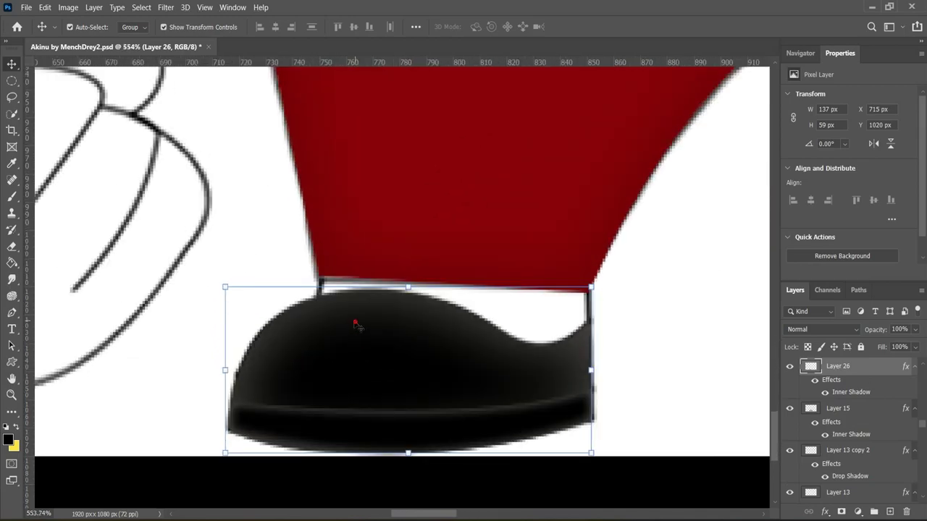
left_click_drag(225, 287, 234, 257)
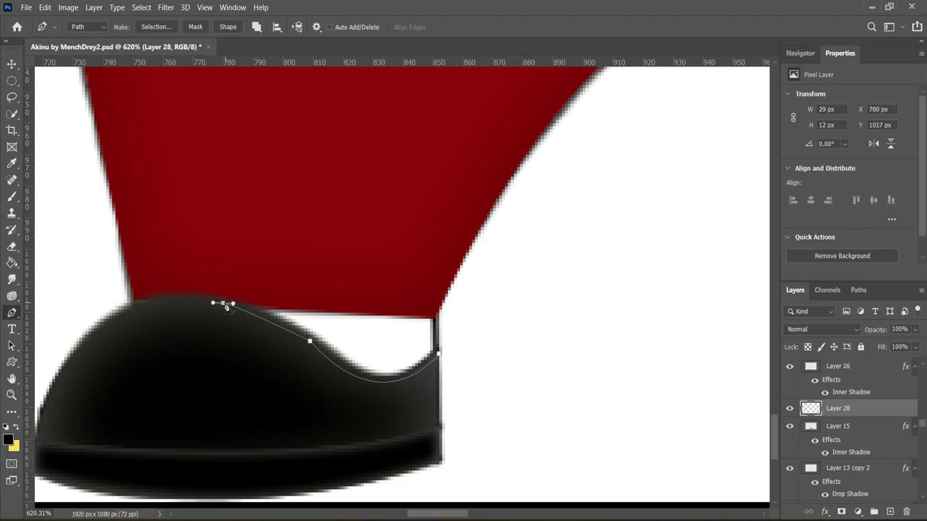
right_click(440, 360)
Turn the path into a selection and fill the left shoe gap with the suit's red
left_click(393, 131)
key("g")
left_click(8, 439)
left_click(819, 268)
left_click(391, 341)
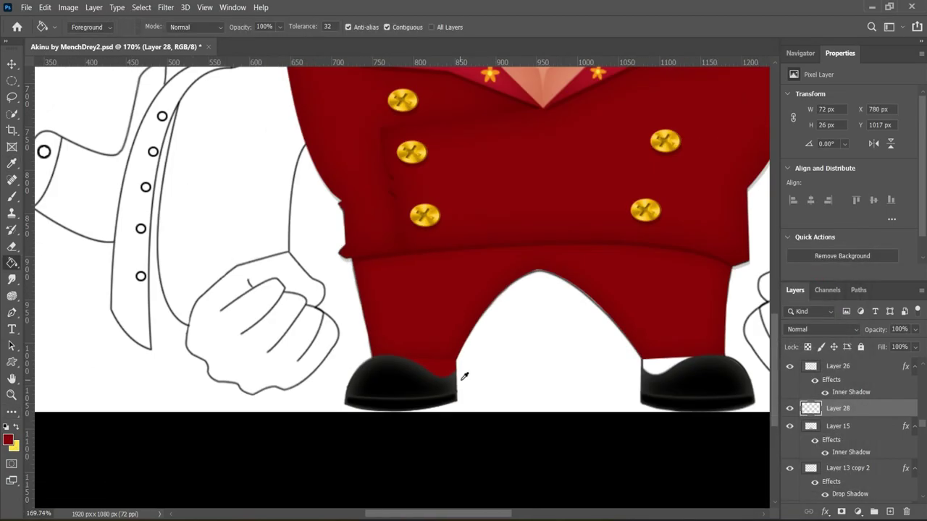
Add a dark red #560003 inner shadow to the red gap fill
left_click(838, 426)
double_click(856, 452)
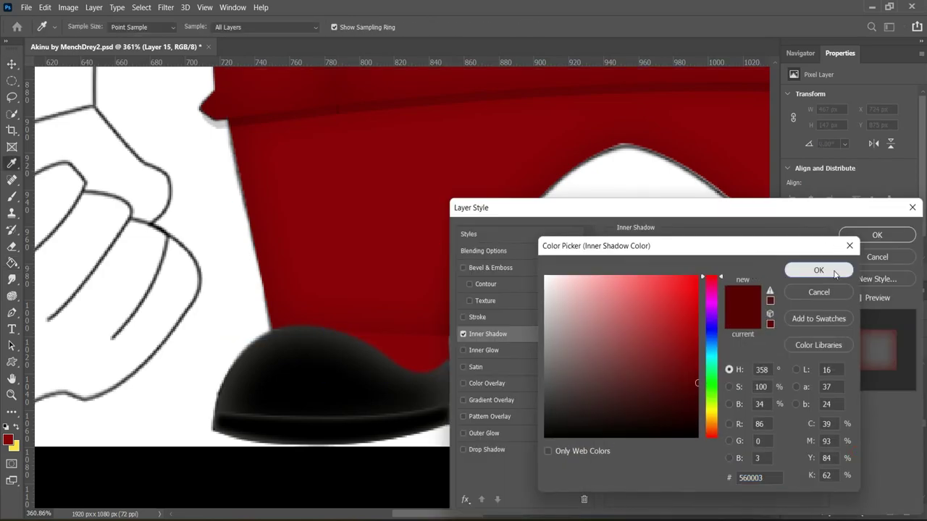
left_click(521, 334)
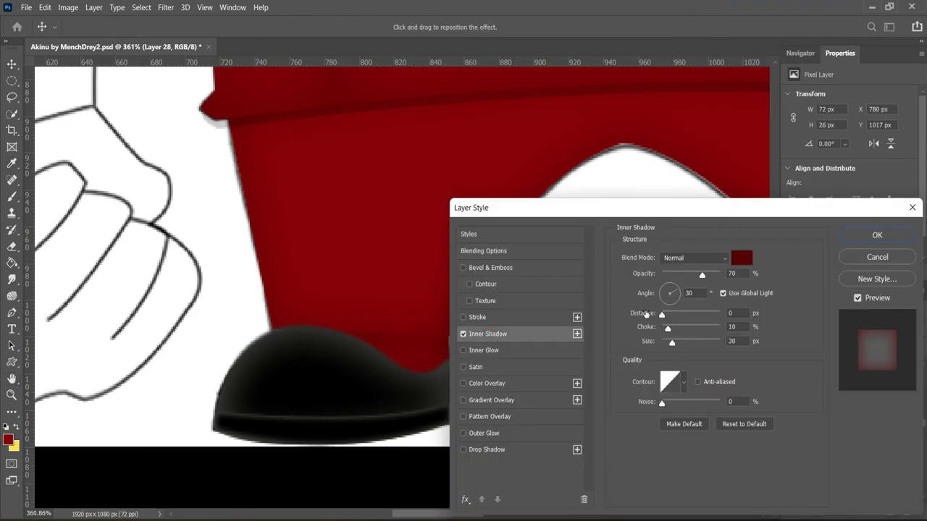
left_click_drag(522, 208, 421, 355)
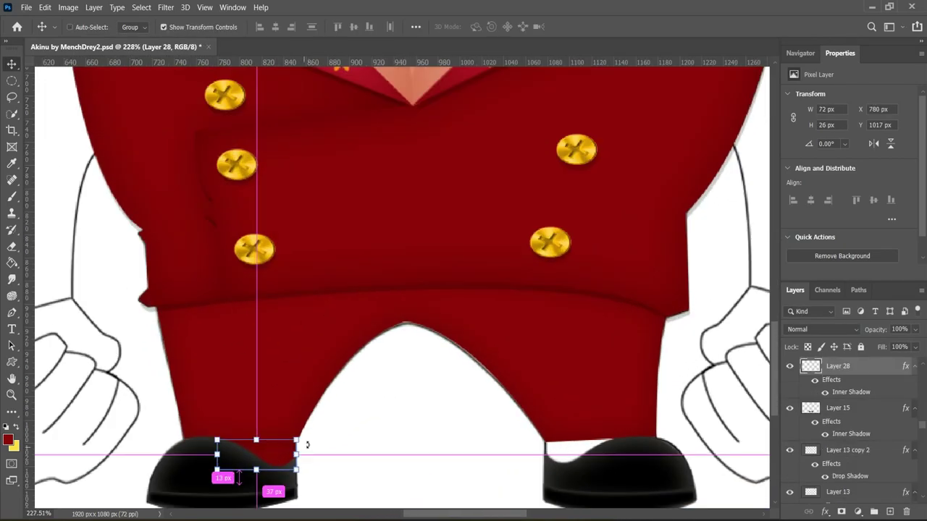
Move the copied red fill onto the right shoe gap and warp it to fit
left_click_drag(597, 454, 598, 448)
scroll(608, 482, "up", 3)
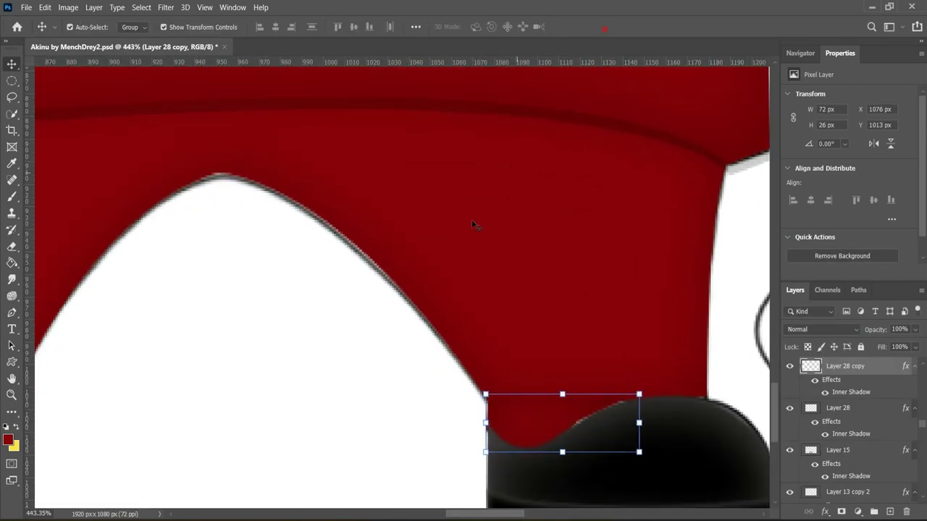
right_click(540, 421)
left_click(562, 276)
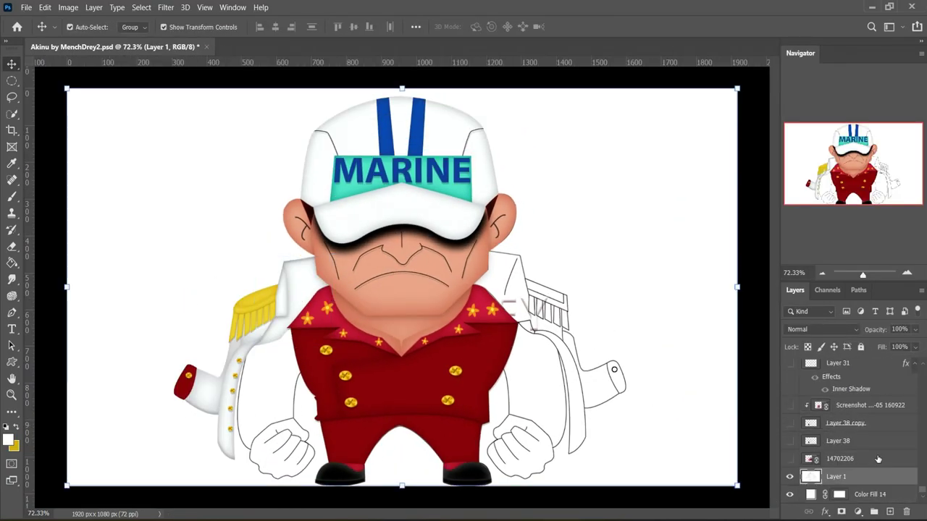
scroll(878, 459, "up", 1)
left_click(868, 427)
scroll(793, 391, "up", 2)
Select the epaulette, sleeve, left arm and cuff layers together
scroll(795, 376, "up", 2)
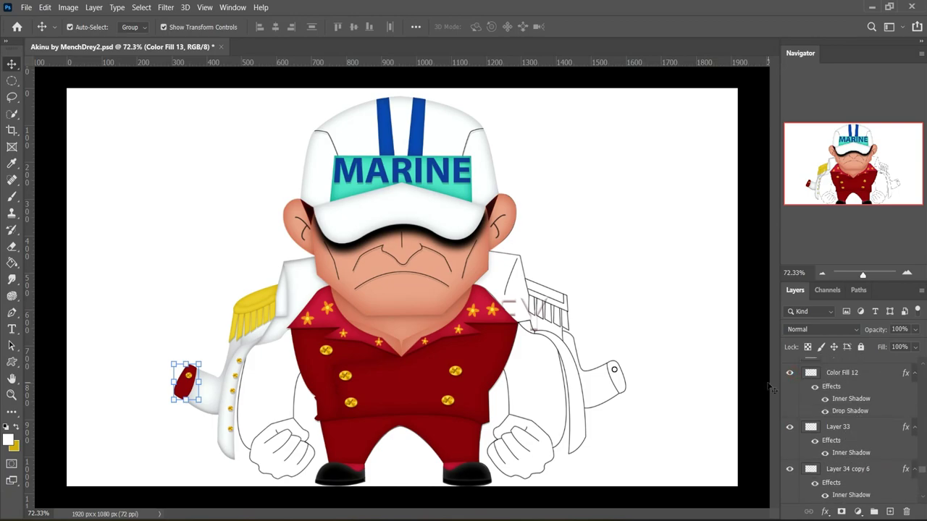
left_click(825, 373)
scroll(794, 420, "down", 3)
scroll(793, 410, "up", 2)
left_click(839, 419)
scroll(838, 391, "down", 2)
scroll(838, 390, "up", 1)
left_click(838, 395)
left_click(838, 400)
scroll(838, 402, "up", 3)
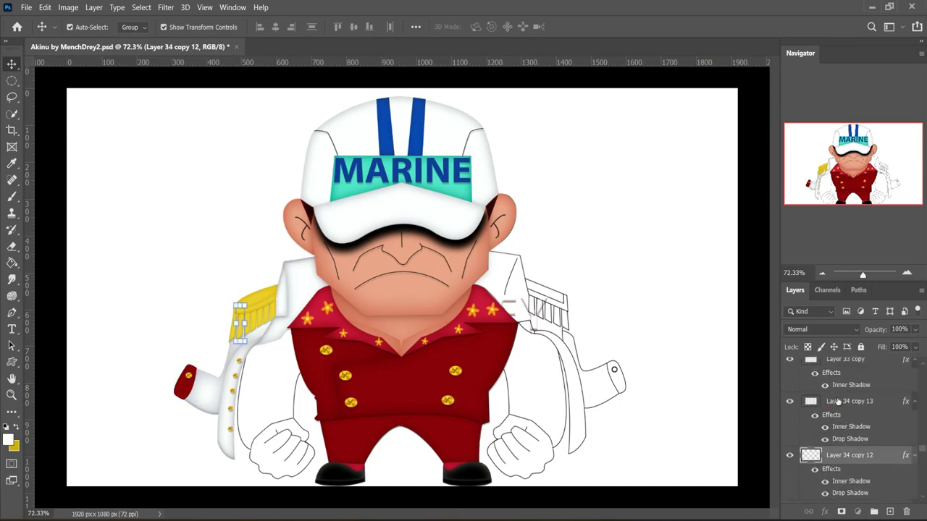
scroll(836, 406, "up", 3)
left_click(832, 411)
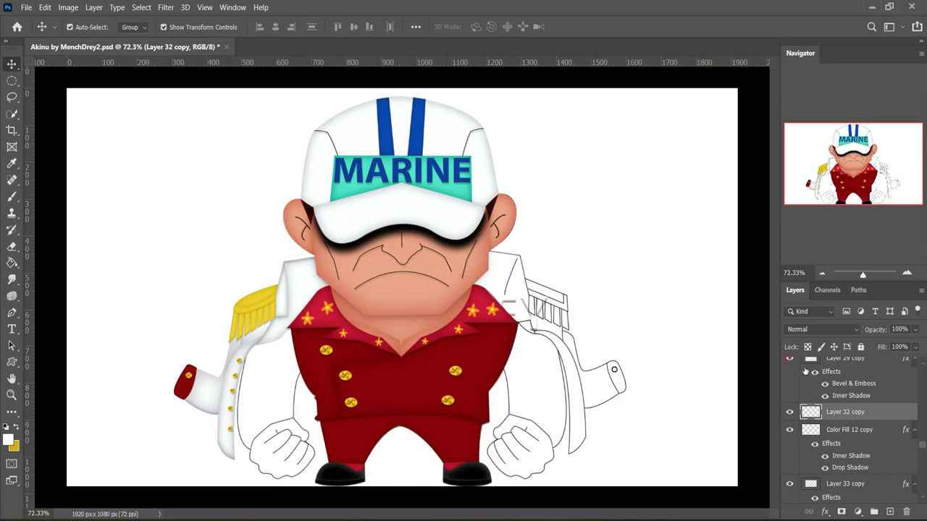
left_click(833, 420)
scroll(804, 405, "up", 1)
scroll(842, 441, "down", 3)
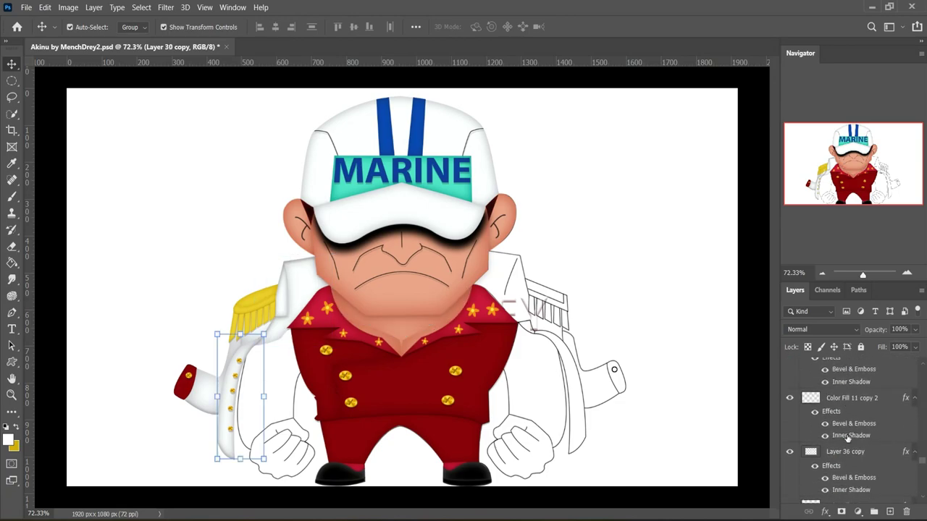
left_click(842, 438, "shift")
Merge a copy of the sleeve layers, then undo a trial mirrored duplicate
key("ctrl+e")
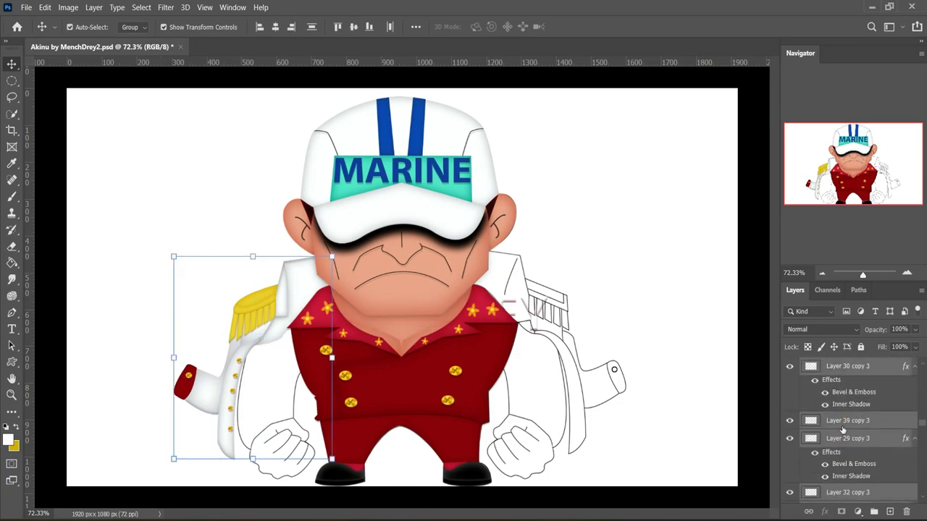
key("ctrl+j")
key("ctrl+t")
right_click(284, 118)
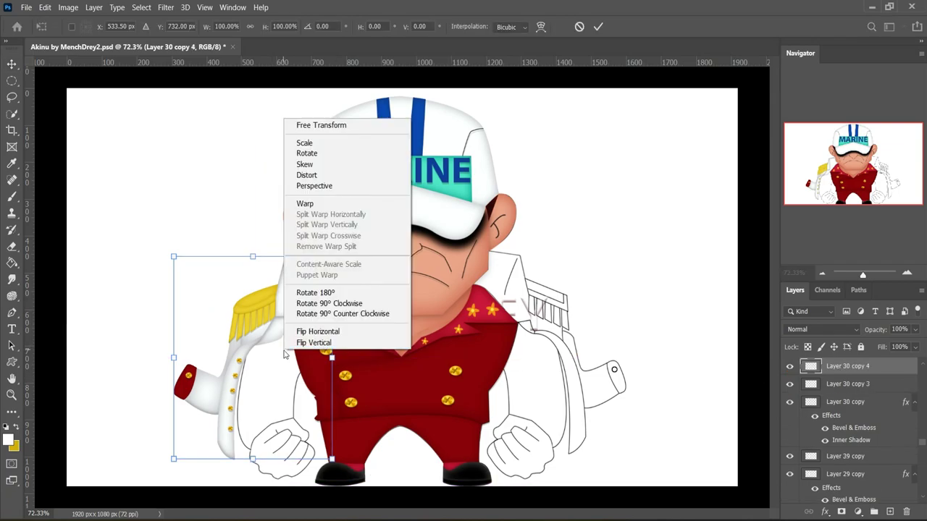
left_click(314, 333)
left_click_drag(261, 333, 505, 335)
key("ctrl+z")
key("ctrl+z")
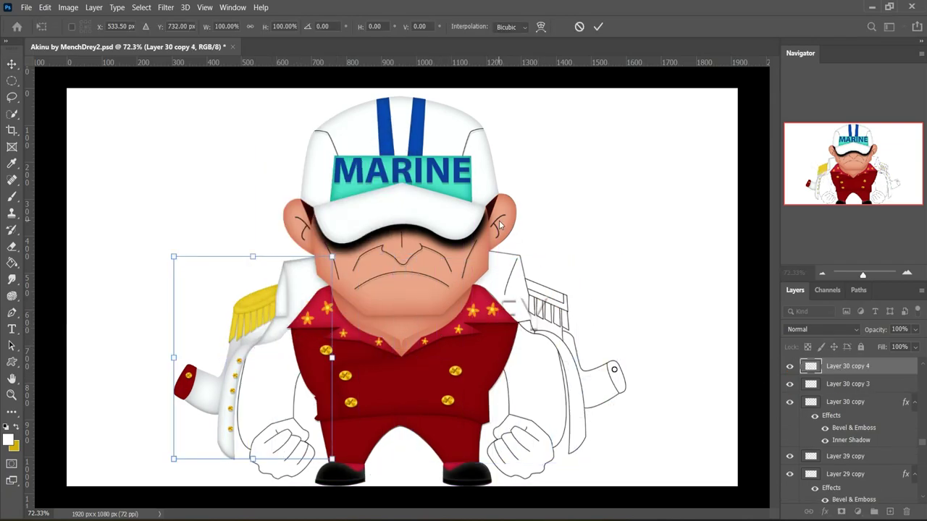
key("Escape")
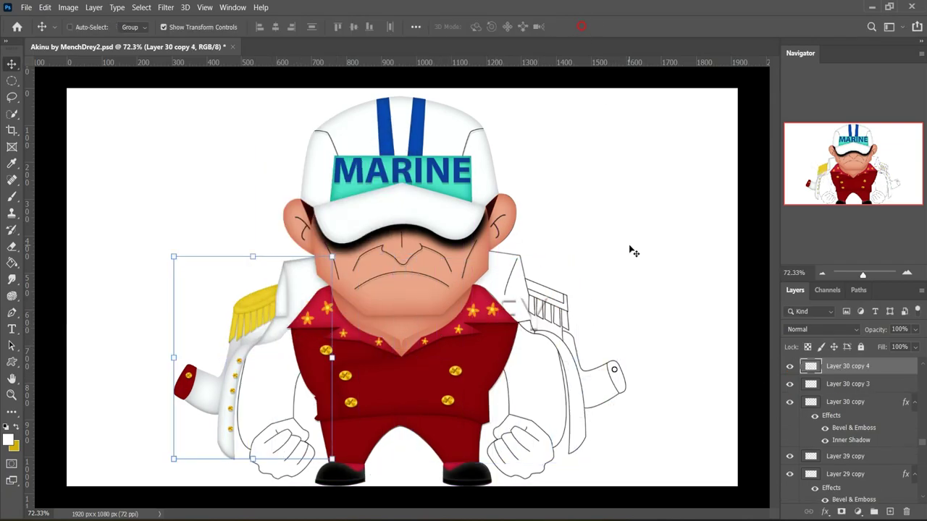
key("ctrl+z")
key("ctrl+z")
Rename the merged sleeve layer 1111 and place a copy of the buttons layer above it
scroll(855, 403, "down", 2)
double_click(846, 437)
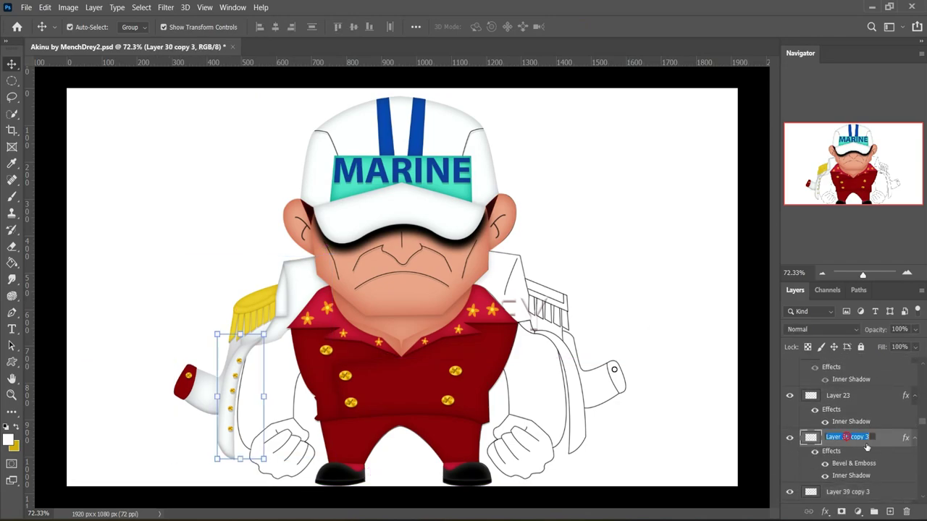
left_click(241, 364)
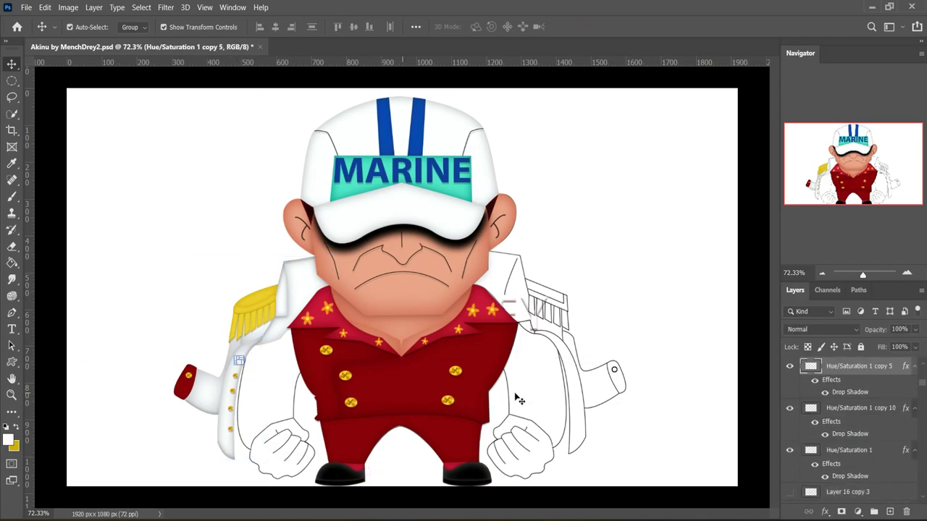
scroll(833, 407, "down", 3)
left_click(834, 392)
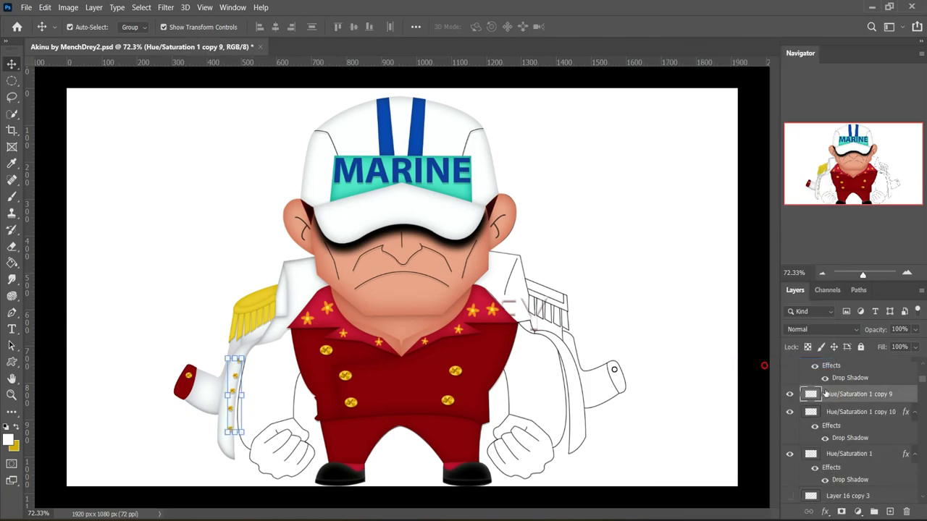
left_click_drag(834, 395, 856, 493)
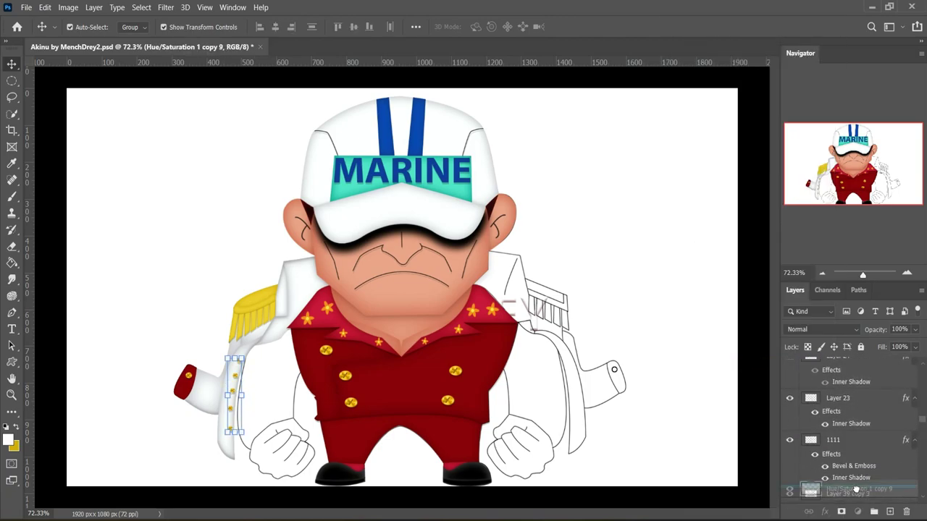
key("ctrl+j")
mouse_move(832, 422)
left_mouse_down()
mouse_move(830, 498)
mouse_move(893, 439)
left_mouse_up()
Select layer 1111 along with the remaining sleeve layers
left_click(849, 438)
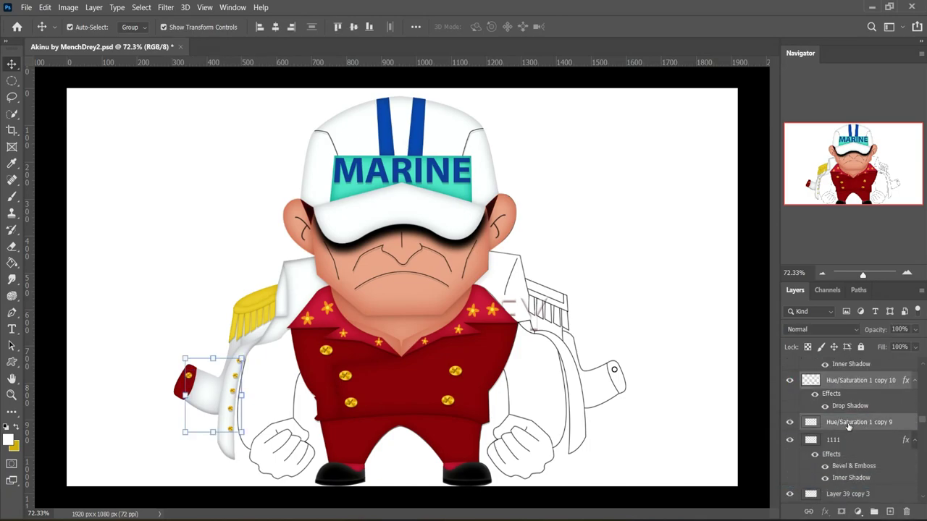
scroll(851, 430, "down", 3)
scroll(851, 429, "down", 2)
scroll(851, 429, "down", 2)
scroll(851, 429, "down", 2)
scroll(851, 428, "down", 2)
scroll(850, 430, "down", 2)
scroll(851, 430, "down", 2)
scroll(853, 431, "up", 1)
left_click(851, 438, "ctrl")
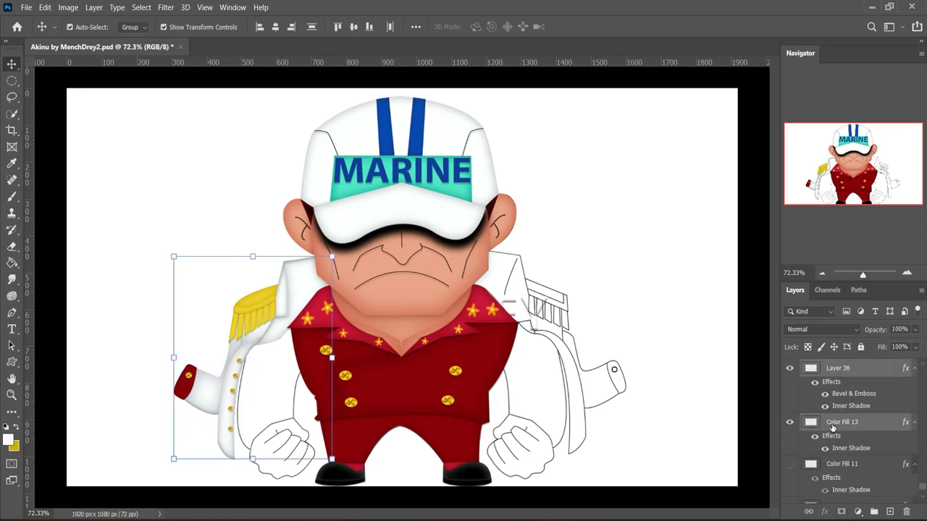
Merge a copy of the decorated sleeve, flip it horizontally and position it over the right arm
right_click(844, 434)
left_click(779, 369)
key("ctrl+t")
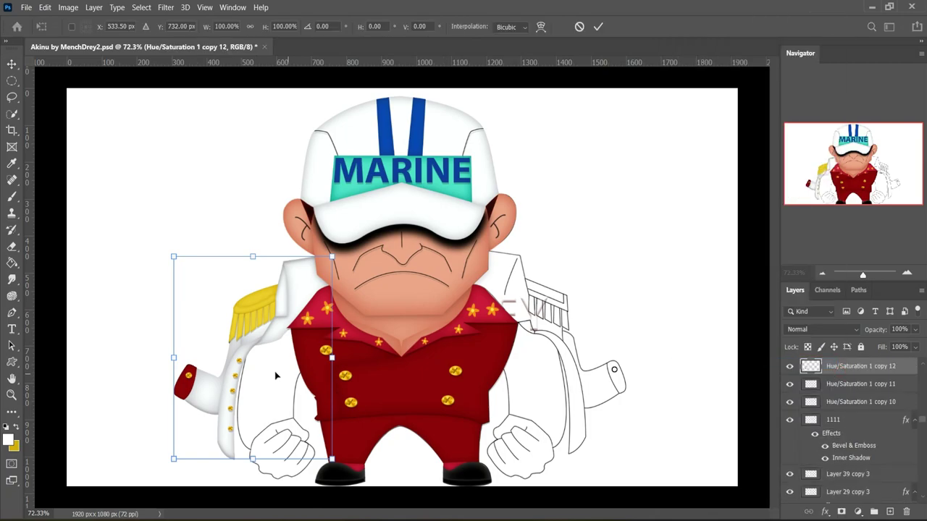
right_click(265, 137)
left_click(290, 347)
mouse_move(266, 342)
left_mouse_down()
mouse_move(544, 351)
mouse_move(548, 333)
left_mouse_up()
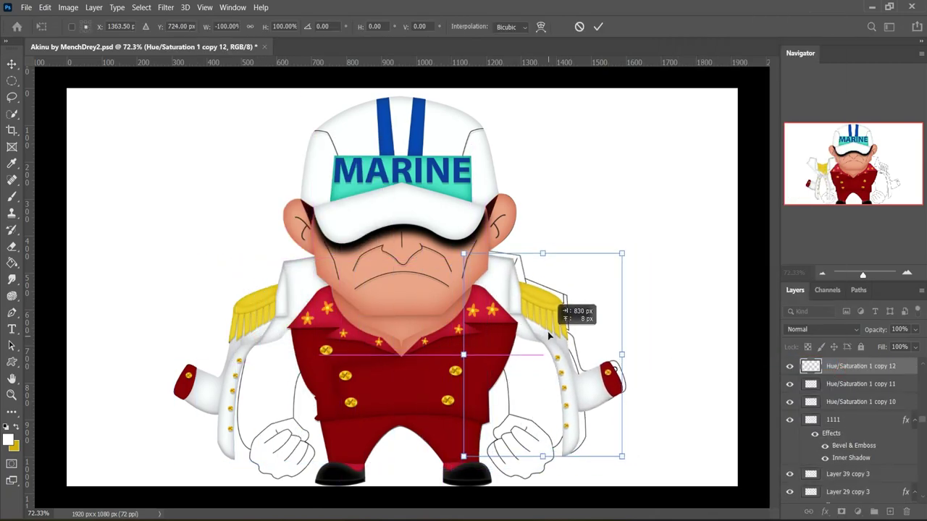
left_click_drag(616, 336, 616, 343)
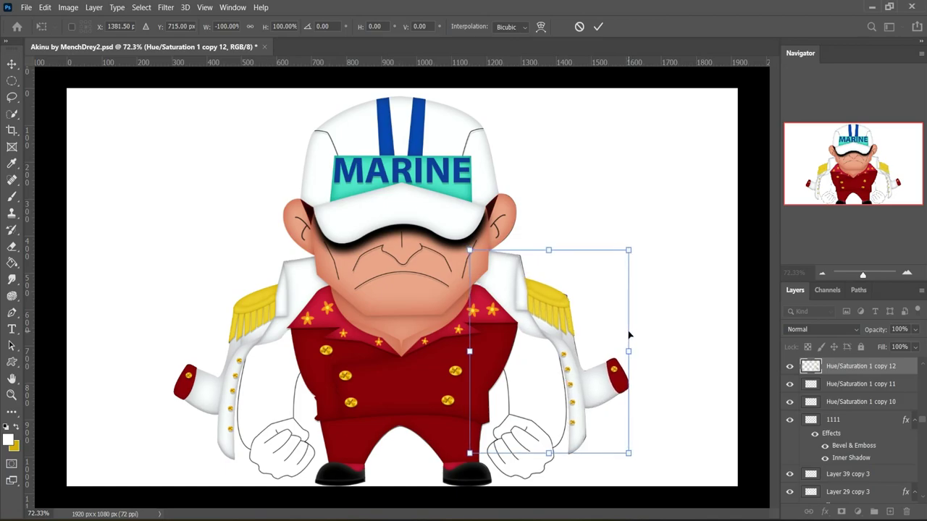